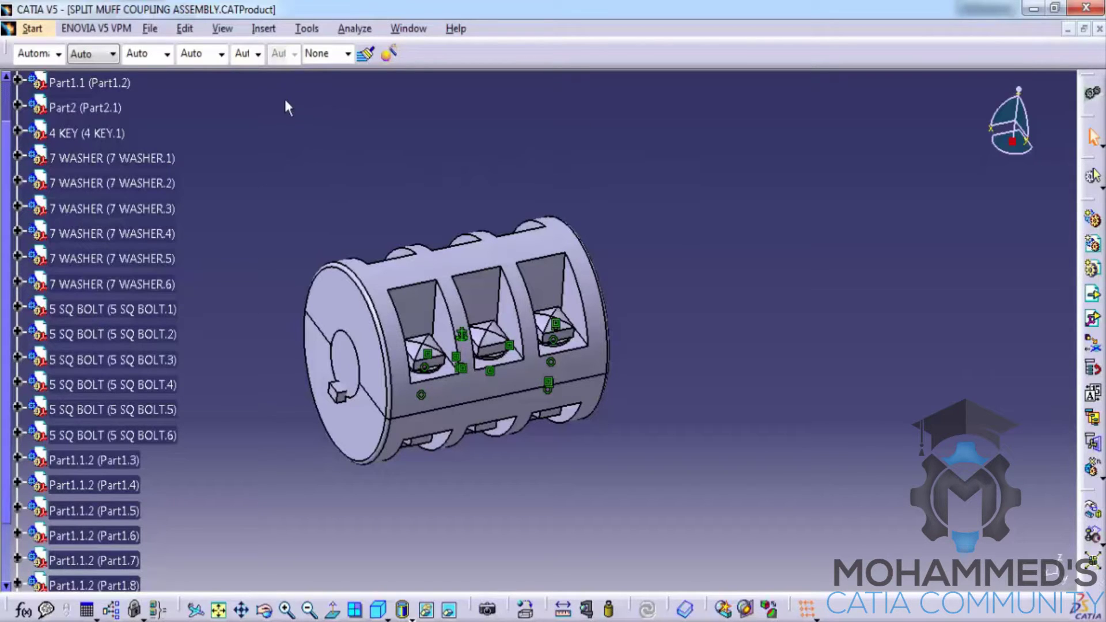
- Create a new Product document, Product2, from File > New
scroll(230, 165, "up", 3)
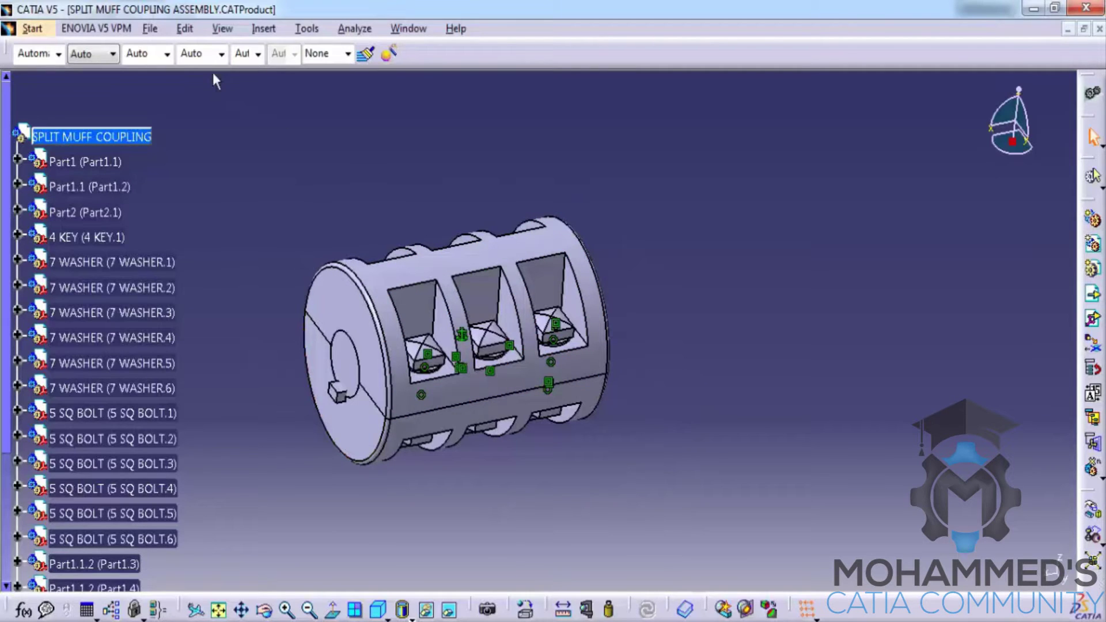
left_click(150, 30)
left_click(593, 191)
left_click(150, 28)
left_click(173, 47)
scroll(824, 311, "down", 2)
scroll(824, 311, "down", 2)
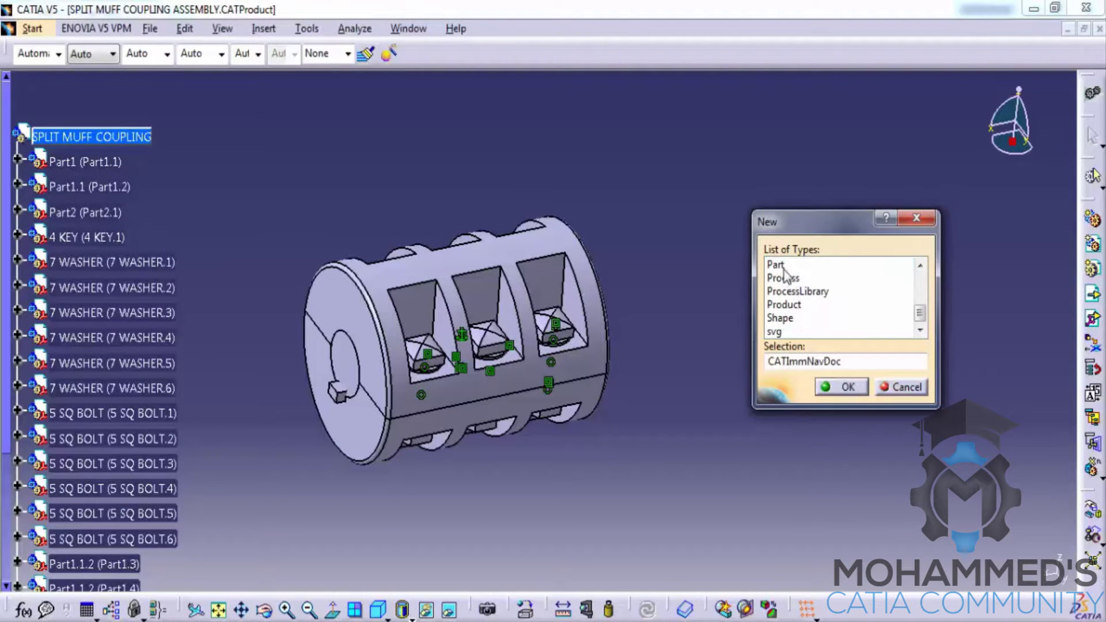
left_click(810, 318)
left_click(784, 305)
left_click(841, 387)
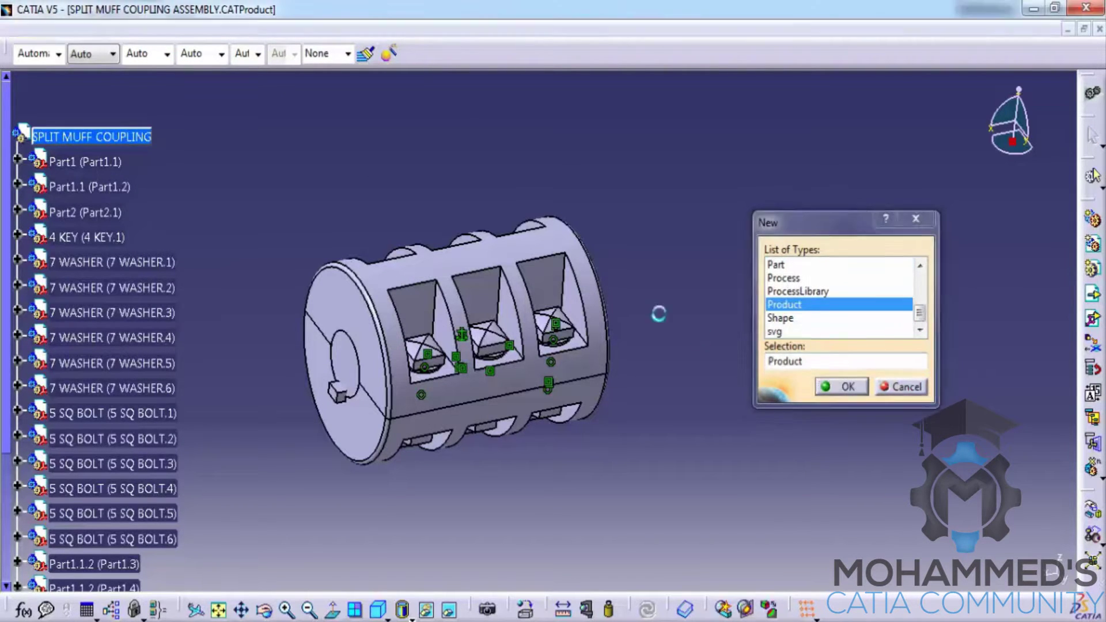
- Insert a new part, Part1, into Product2 and expand its Part1.1 branch
left_click(51, 89)
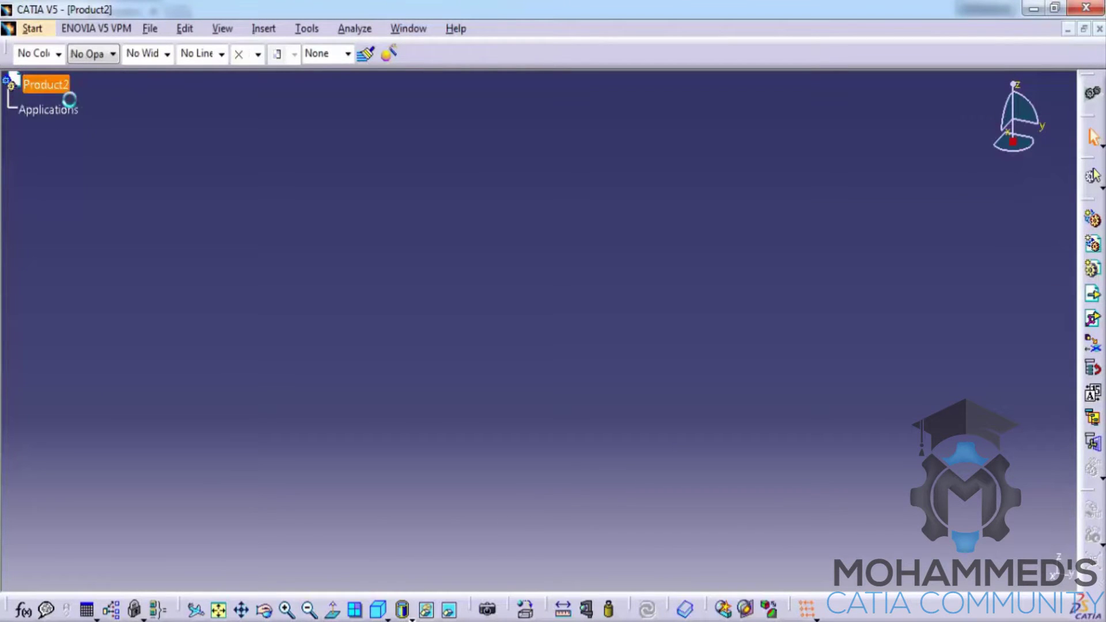
right_click(72, 90)
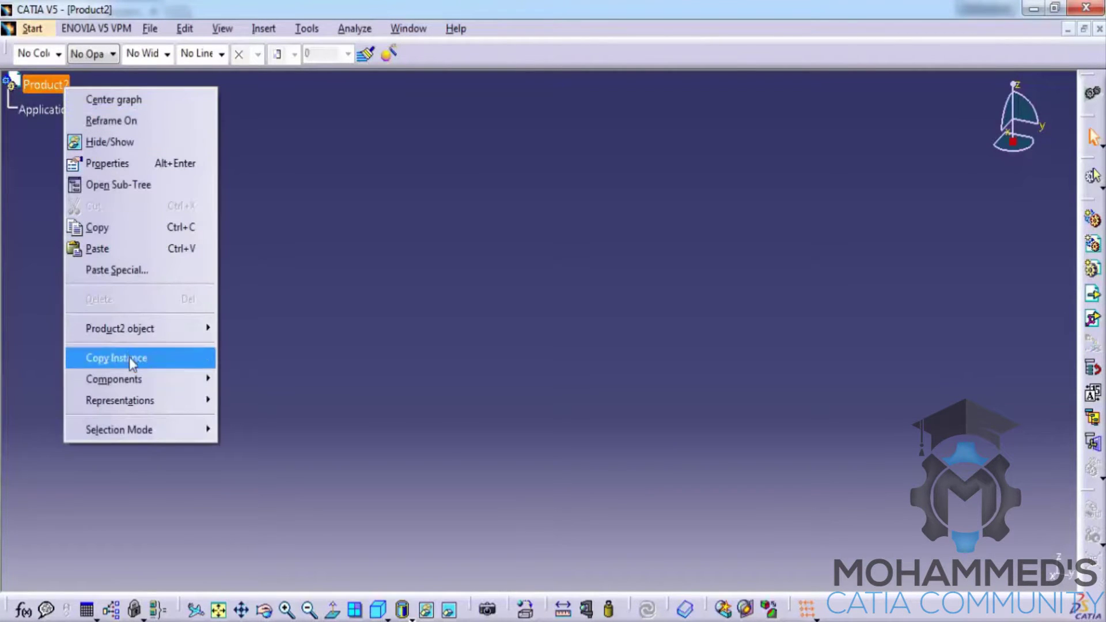
mouse_move(132, 379)
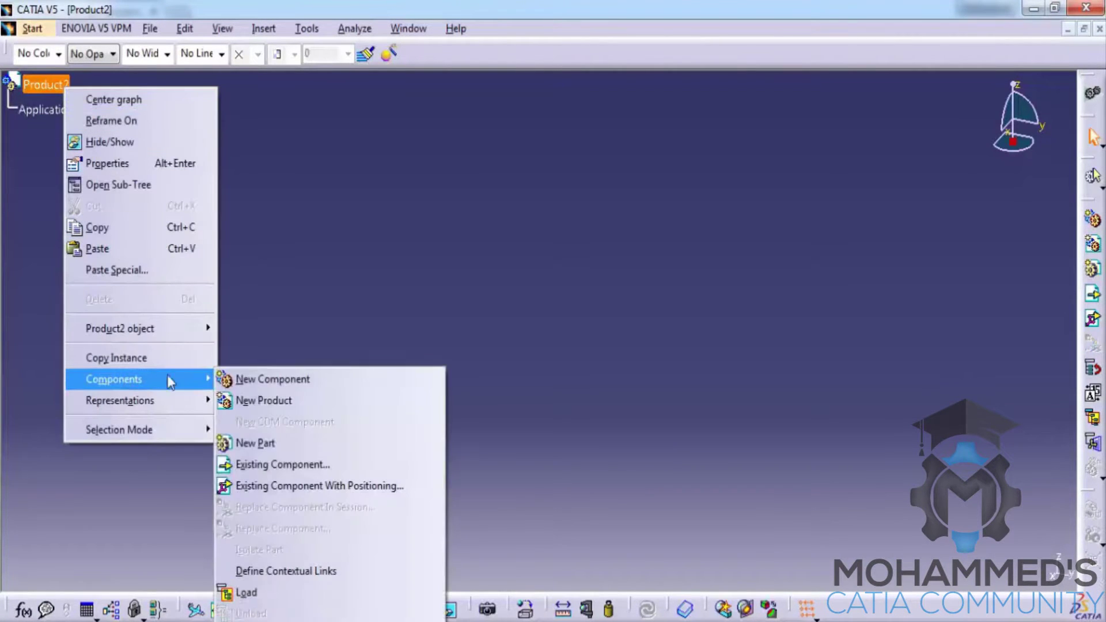
left_click(263, 445)
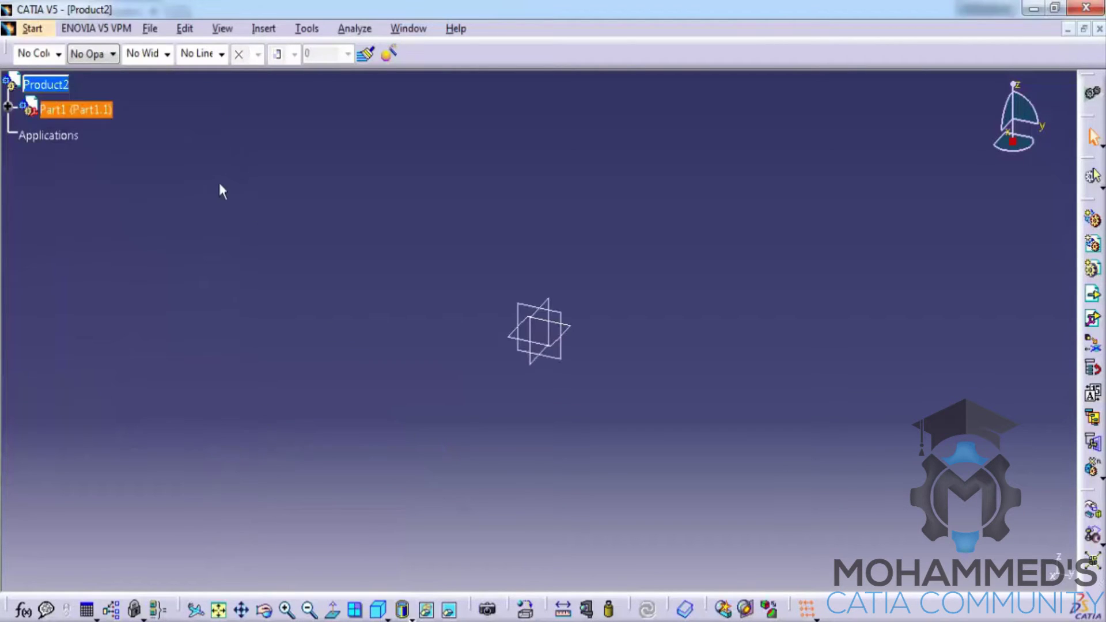
left_click(7, 106)
left_click(69, 134)
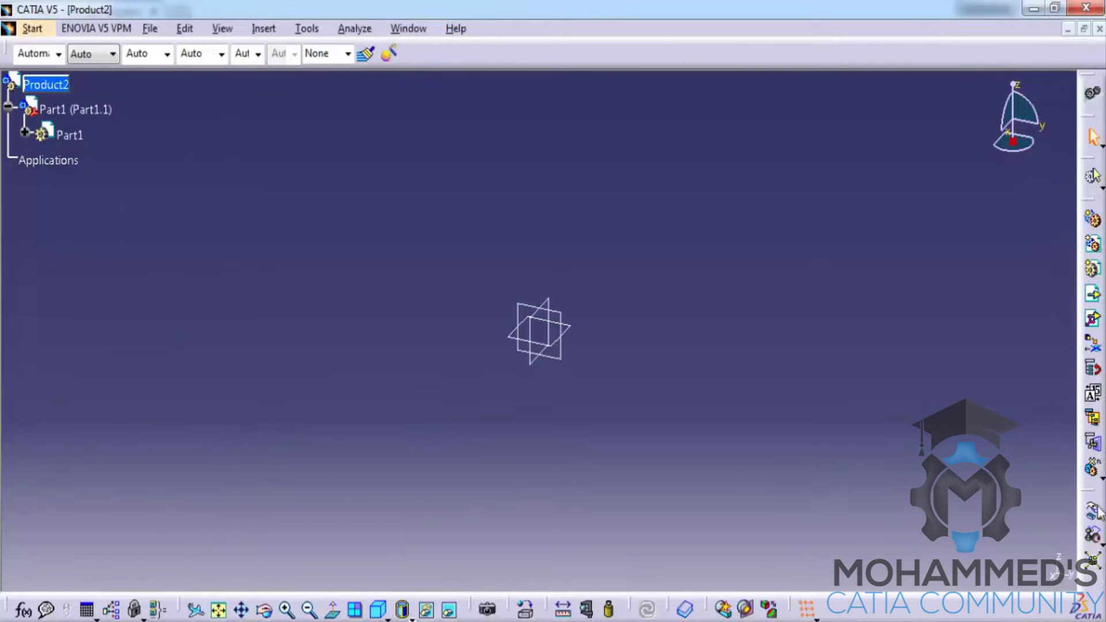
- Edit Part1 in Part Design and select the xy plane as sketch support
double_click(77, 140)
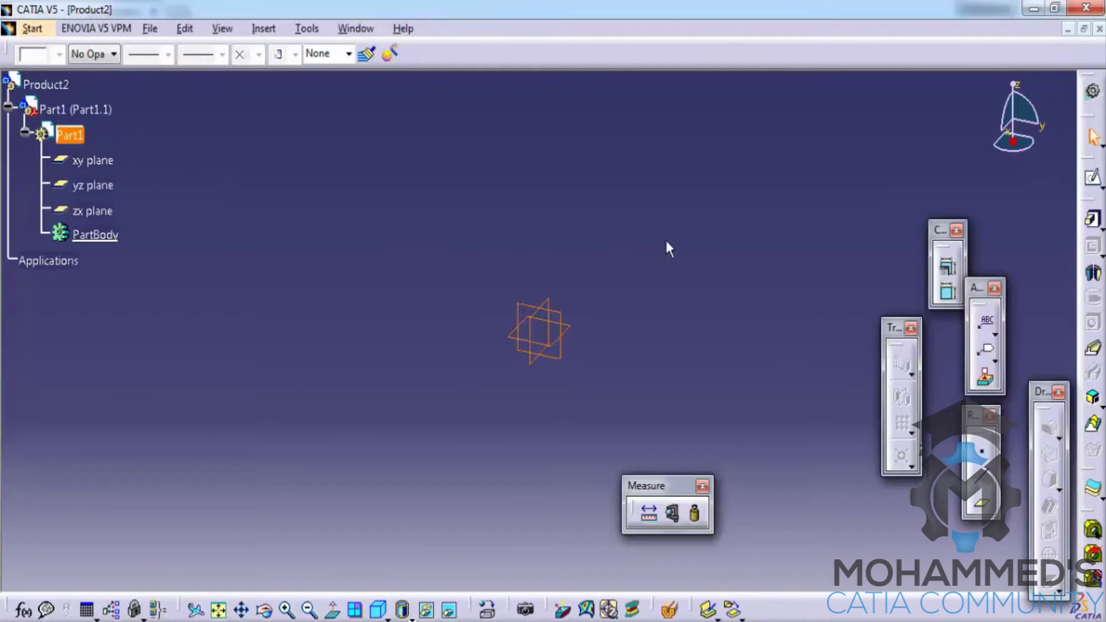
left_click(129, 30)
mouse_move(87, 71)
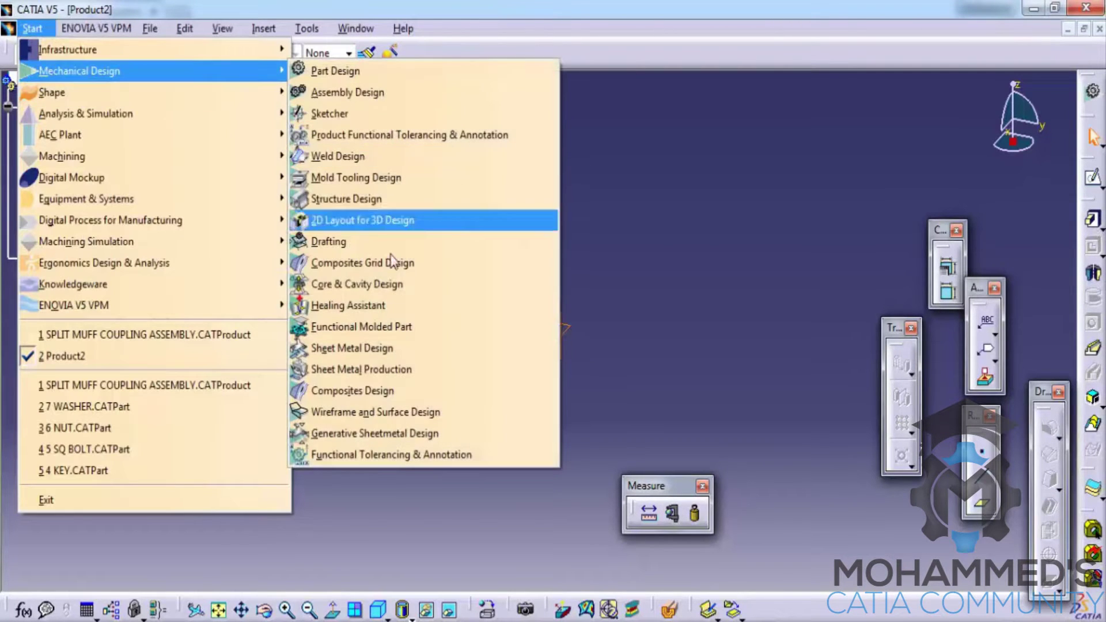
left_click(353, 390)
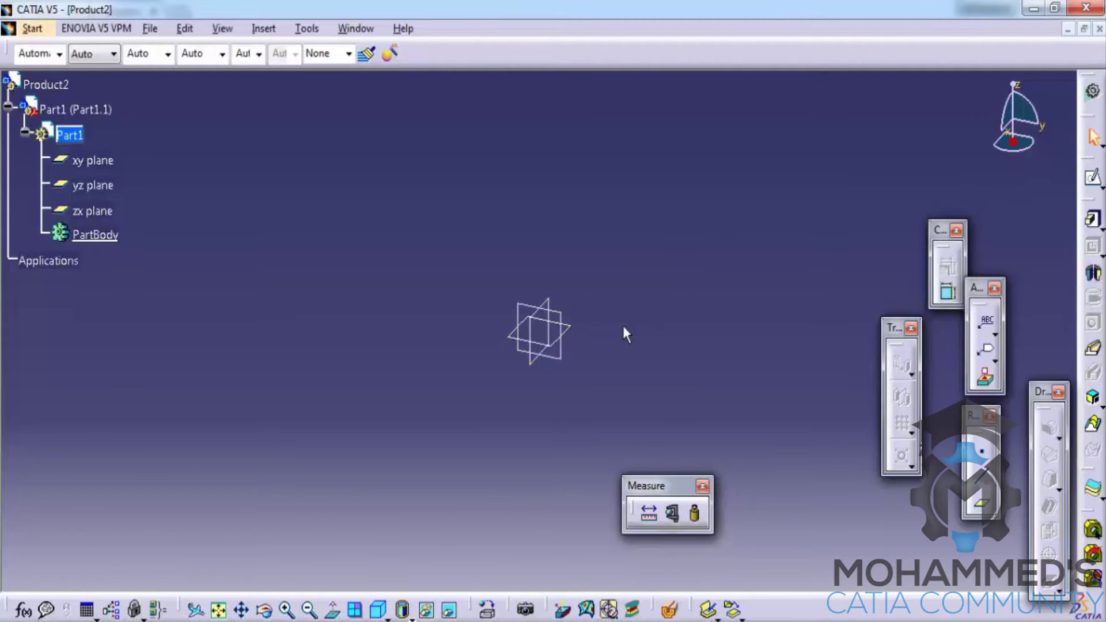
left_click(570, 328)
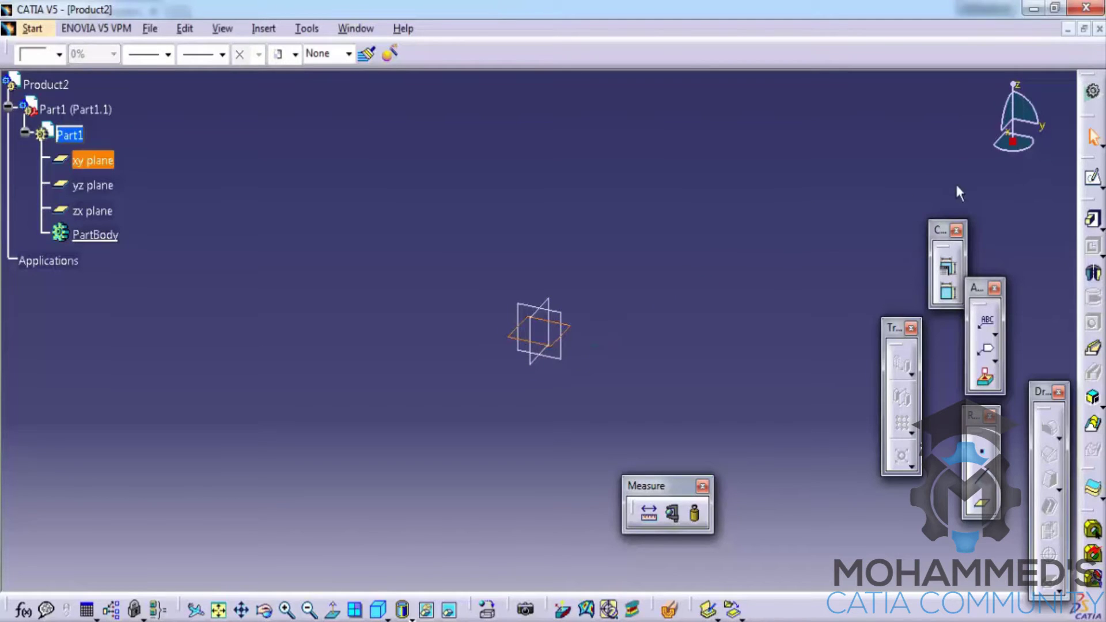
- Sketch two concentric circles at the origin on the xy plane
left_click(1092, 177)
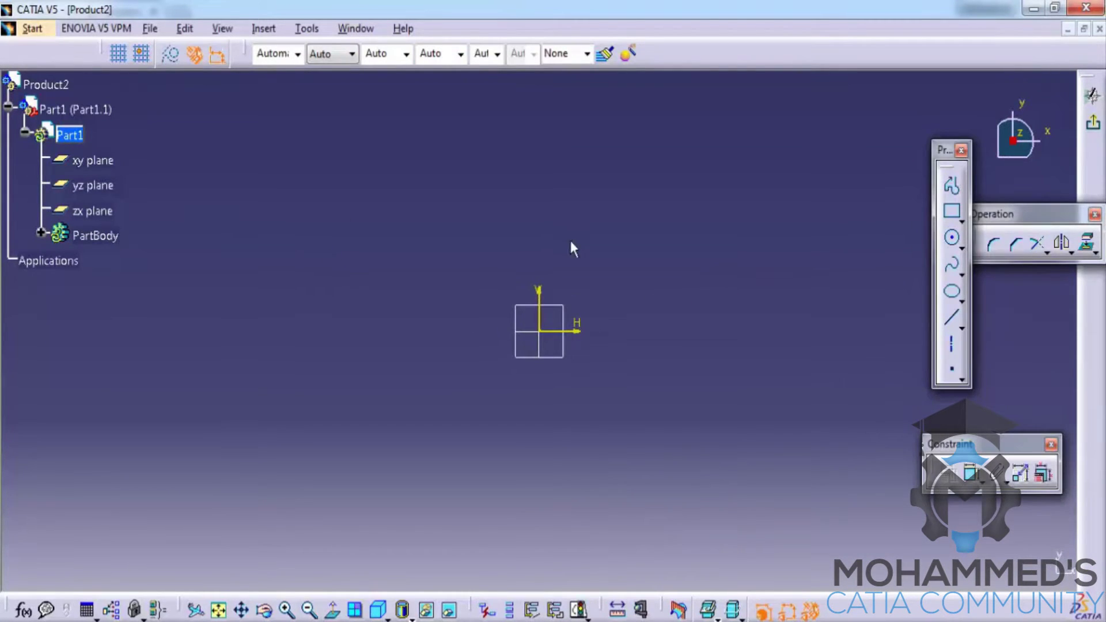
left_click(951, 237)
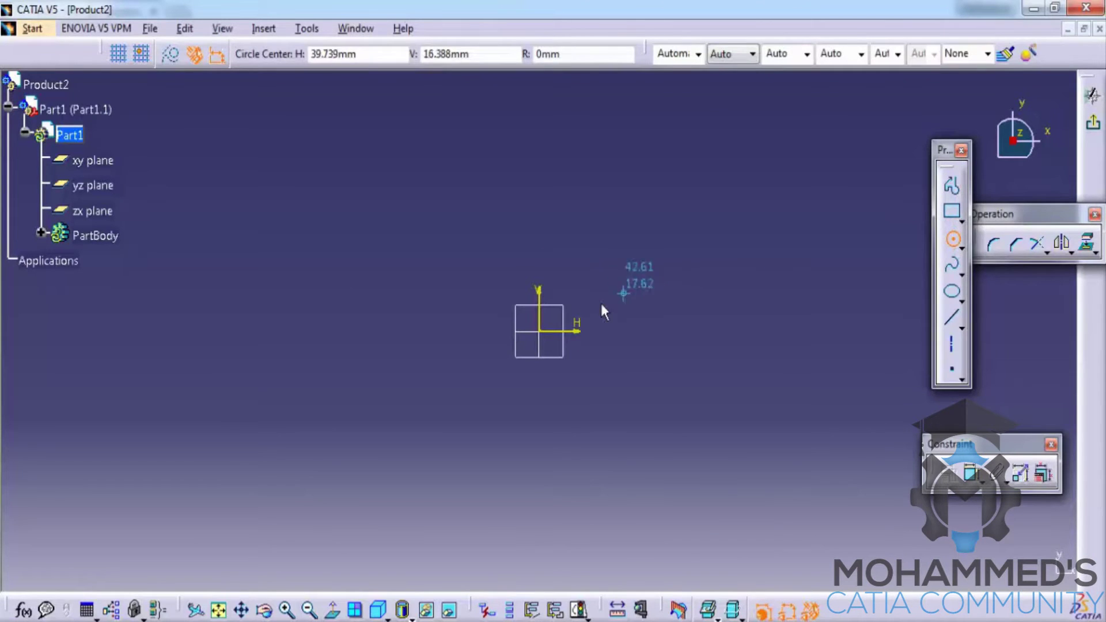
left_click(540, 332)
left_click(605, 268)
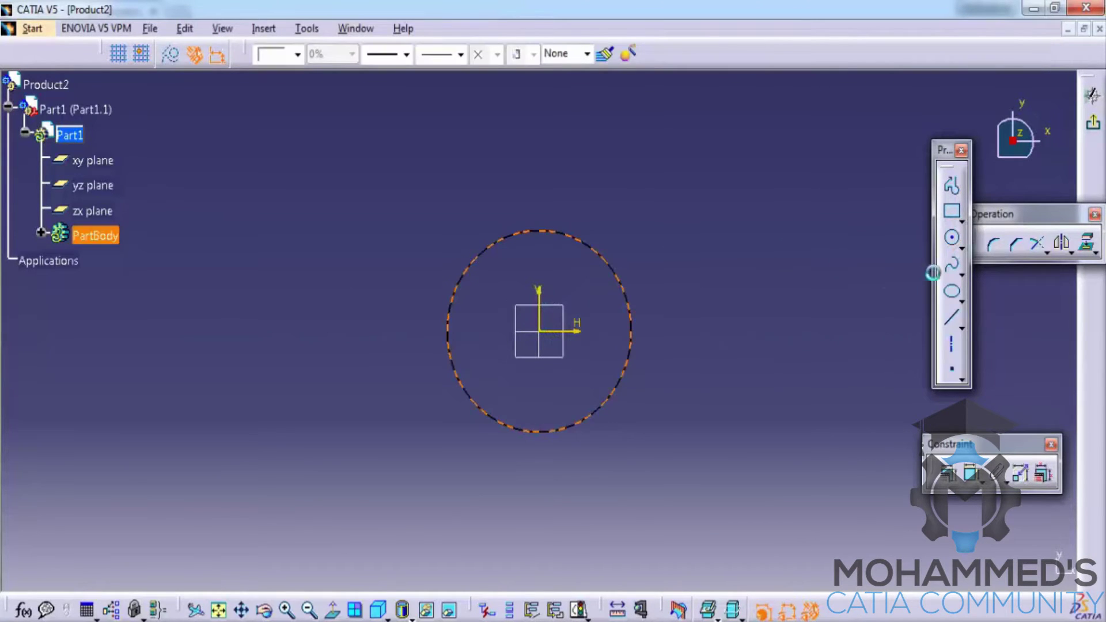
left_click(953, 239)
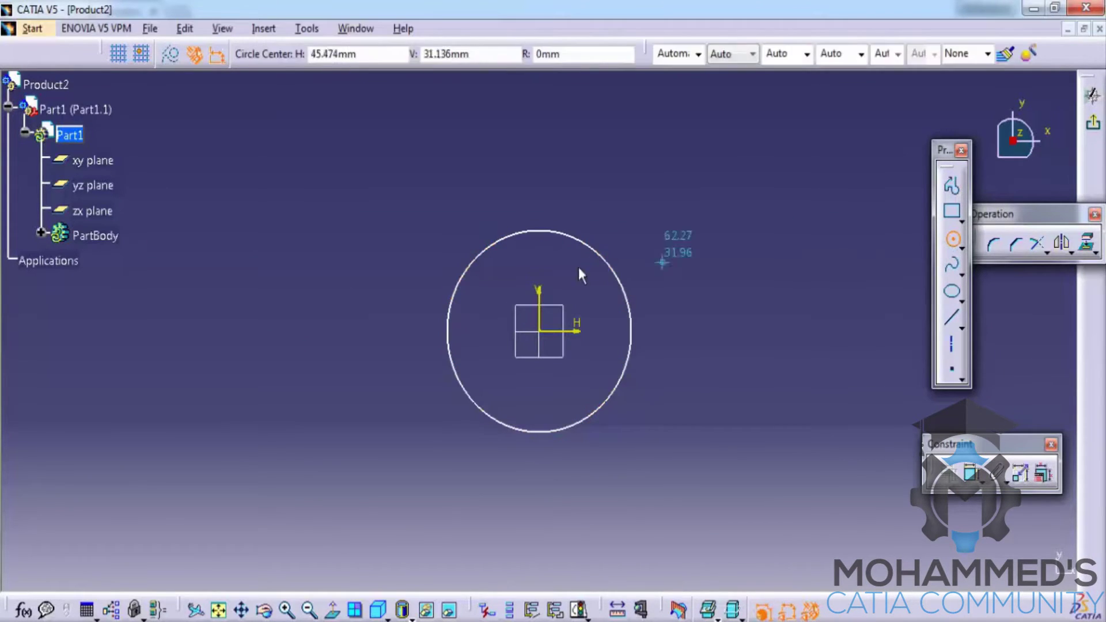
left_click(539, 331)
left_click(577, 325)
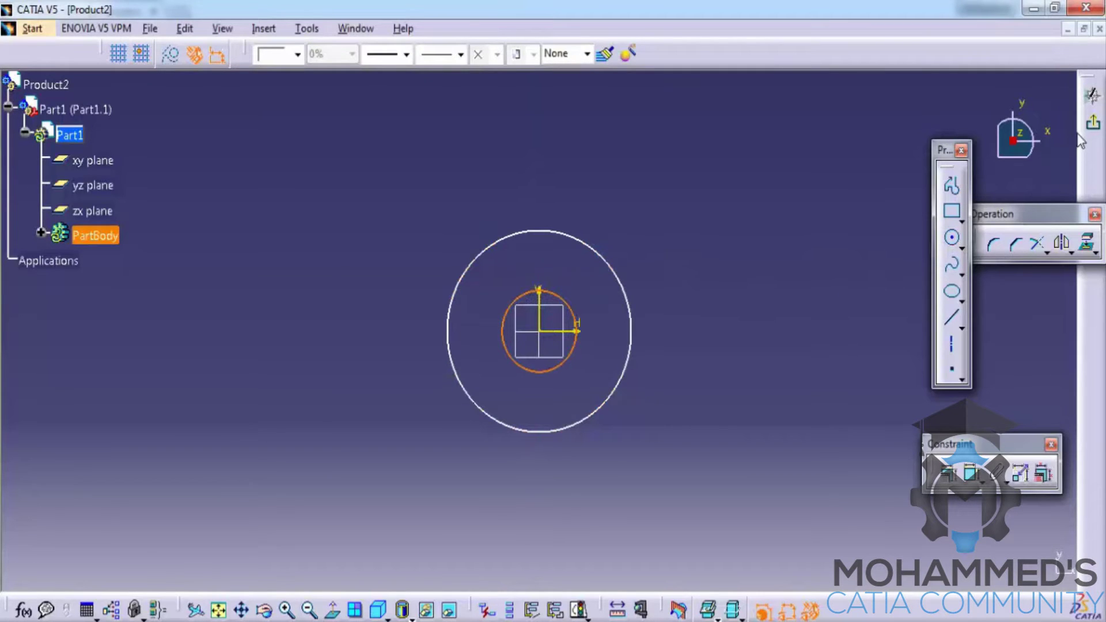
left_click(1093, 122)
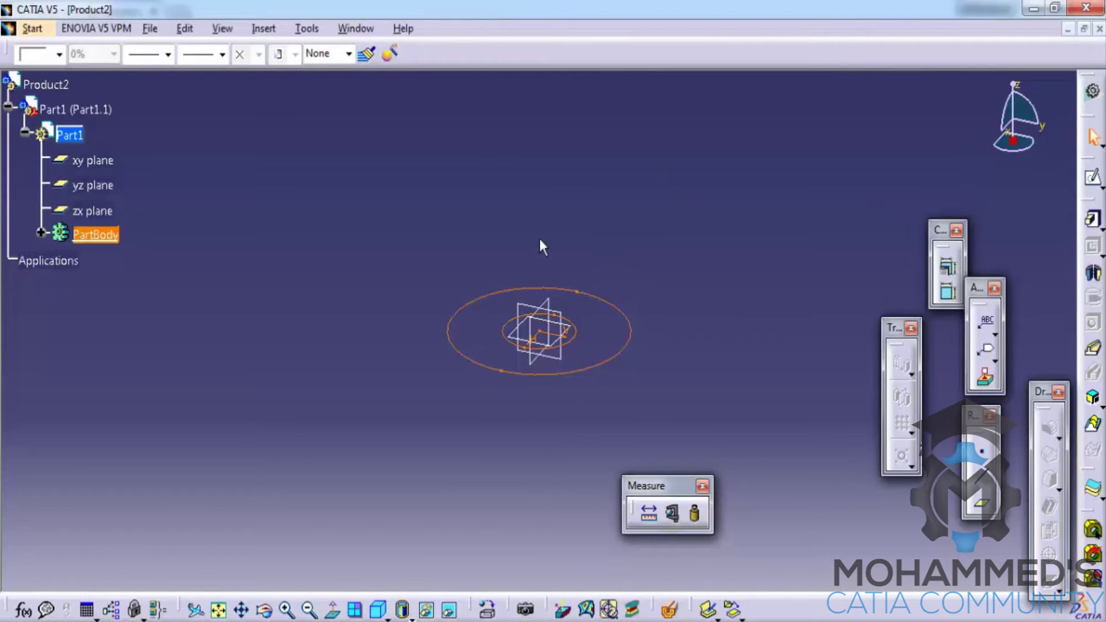
- Pad the two-circle sketch 20 mm into a hollow ring
left_click(1093, 220)
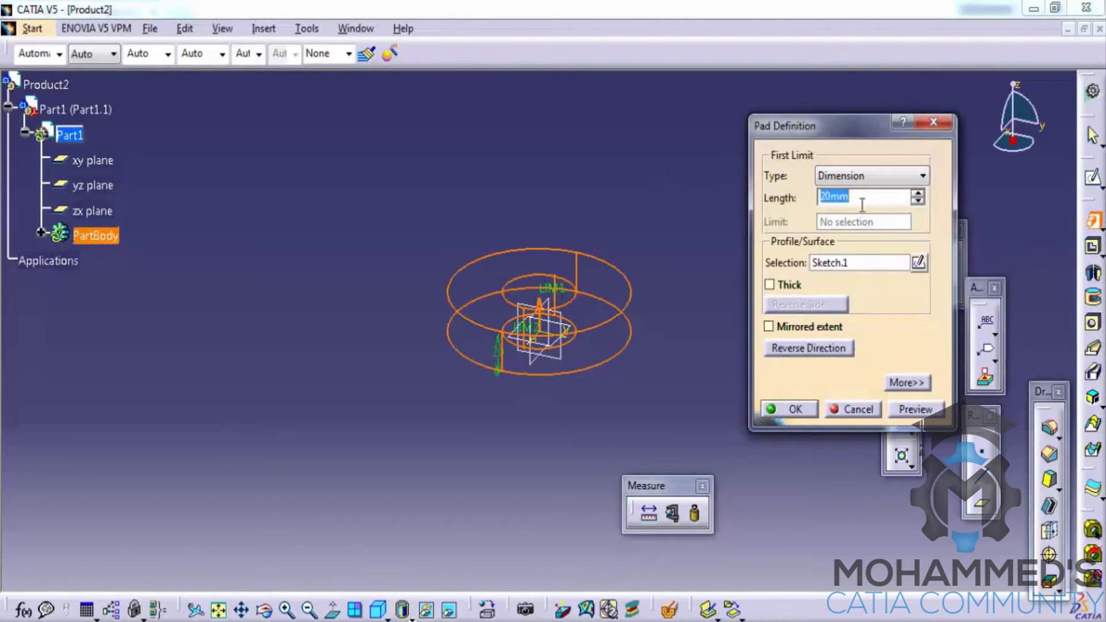
left_click(792, 410)
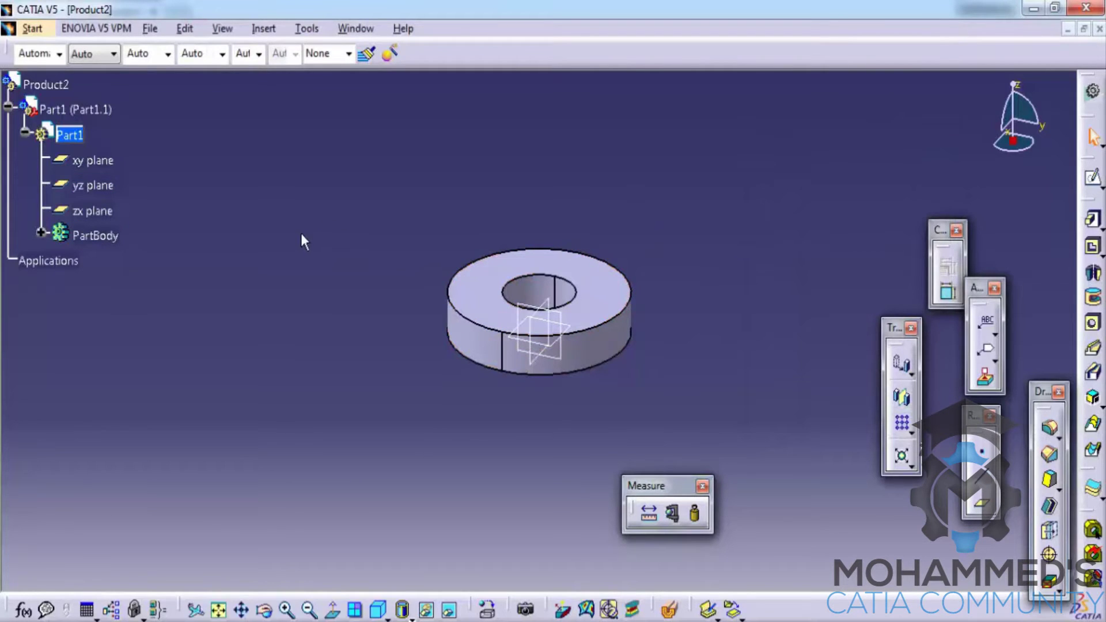
left_click(8, 107)
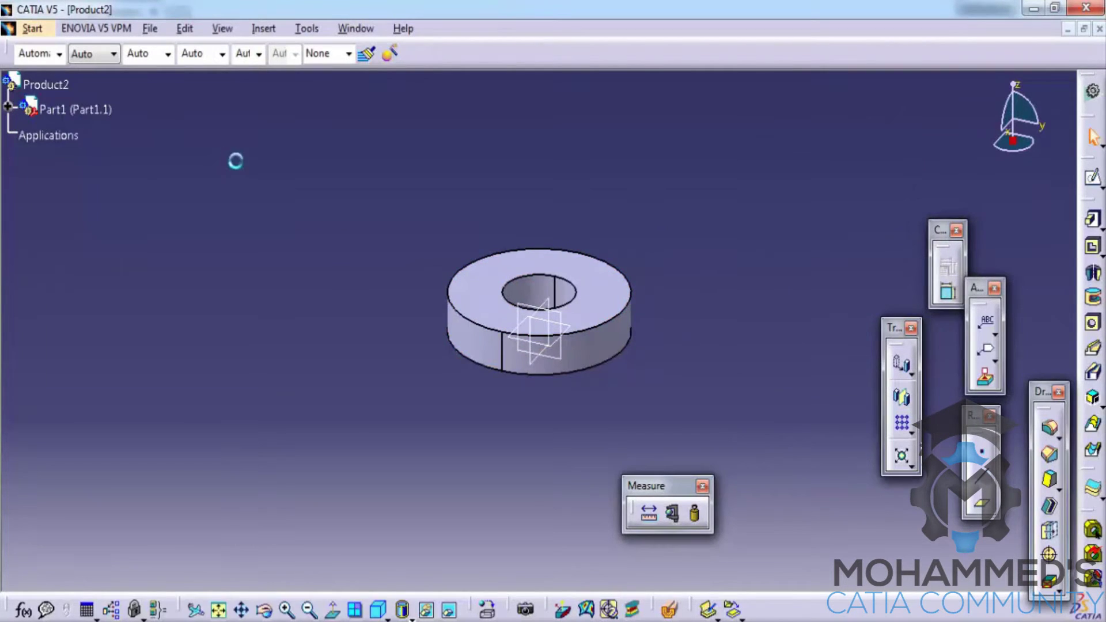
- Insert new part Part2 into Product2 at the assembly origin and expand Part2.1
double_click(64, 88)
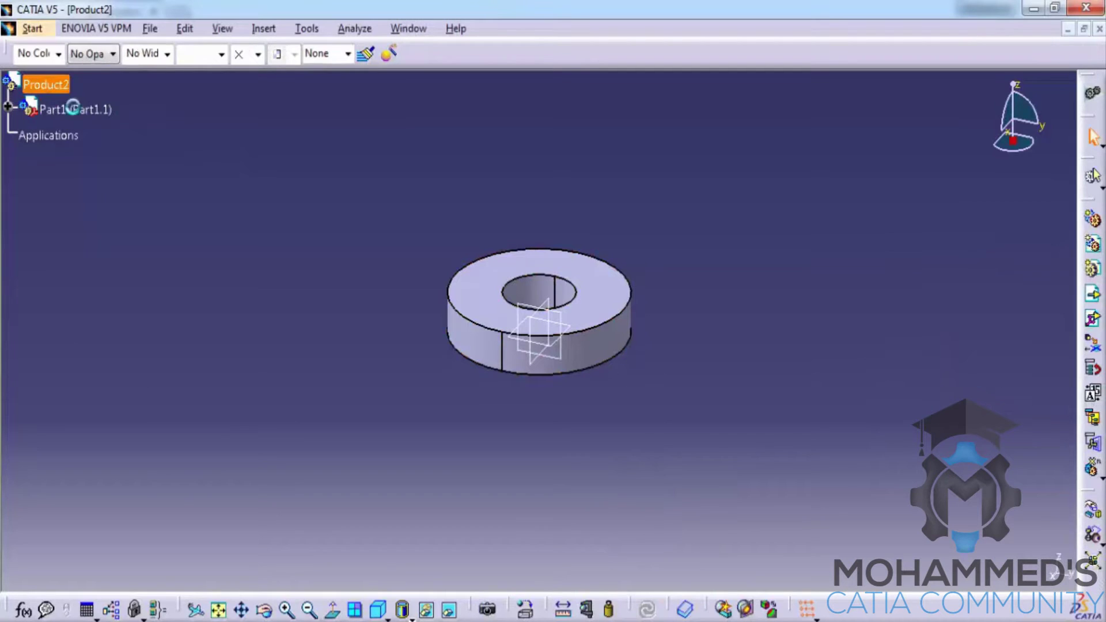
right_click(59, 91)
mouse_move(147, 395)
left_click(271, 425)
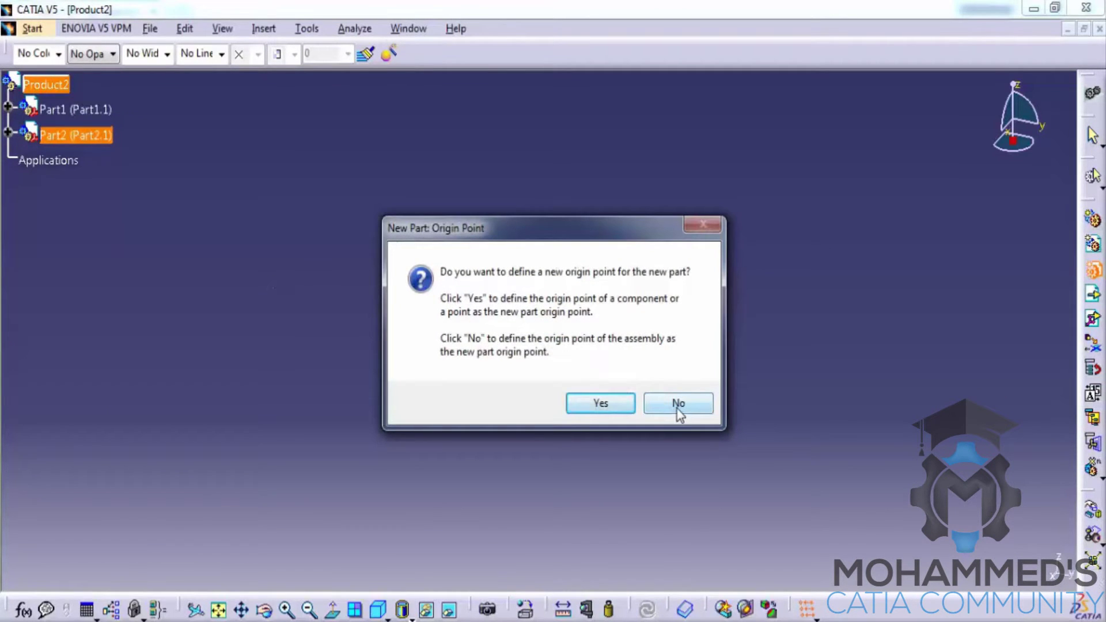
left_click(676, 405)
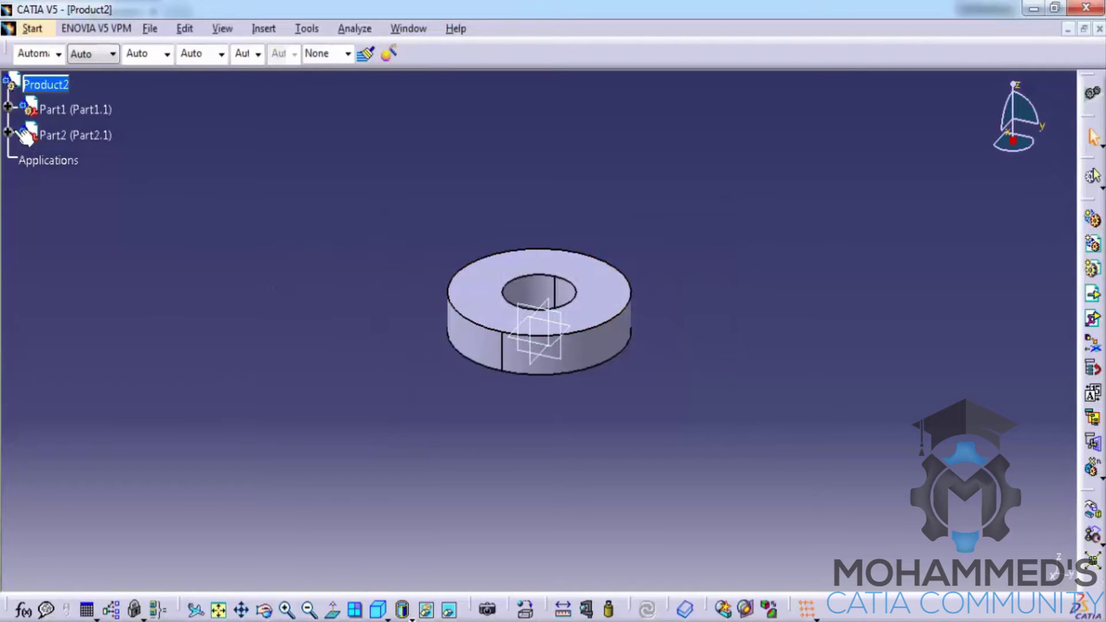
left_click(7, 132)
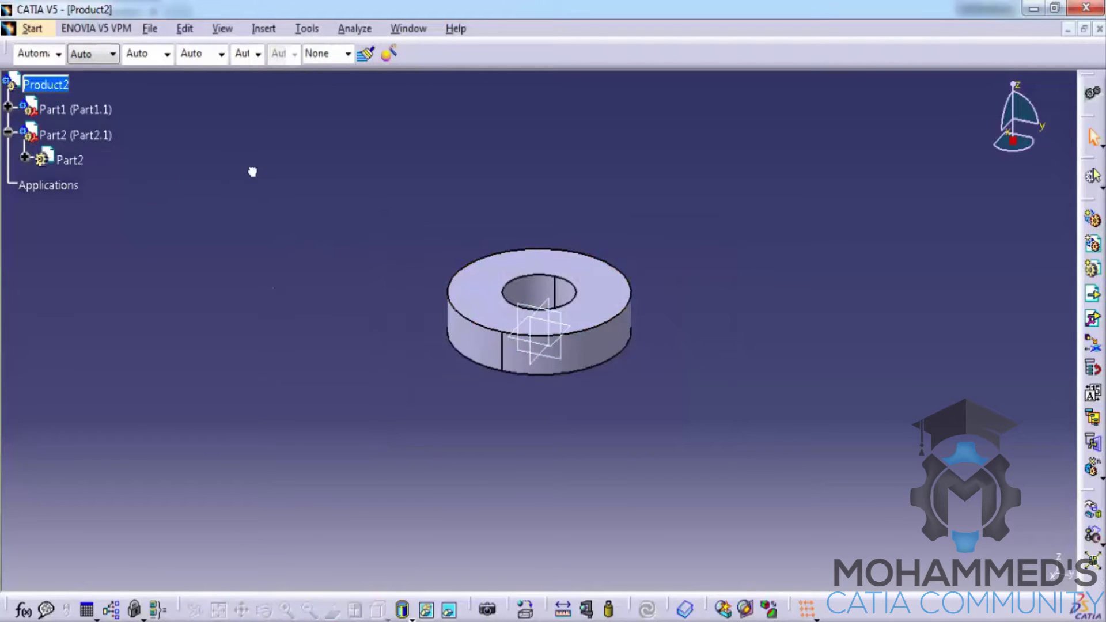
- Select Part2 in the tree and activate it as the part being edited
double_click(71, 163)
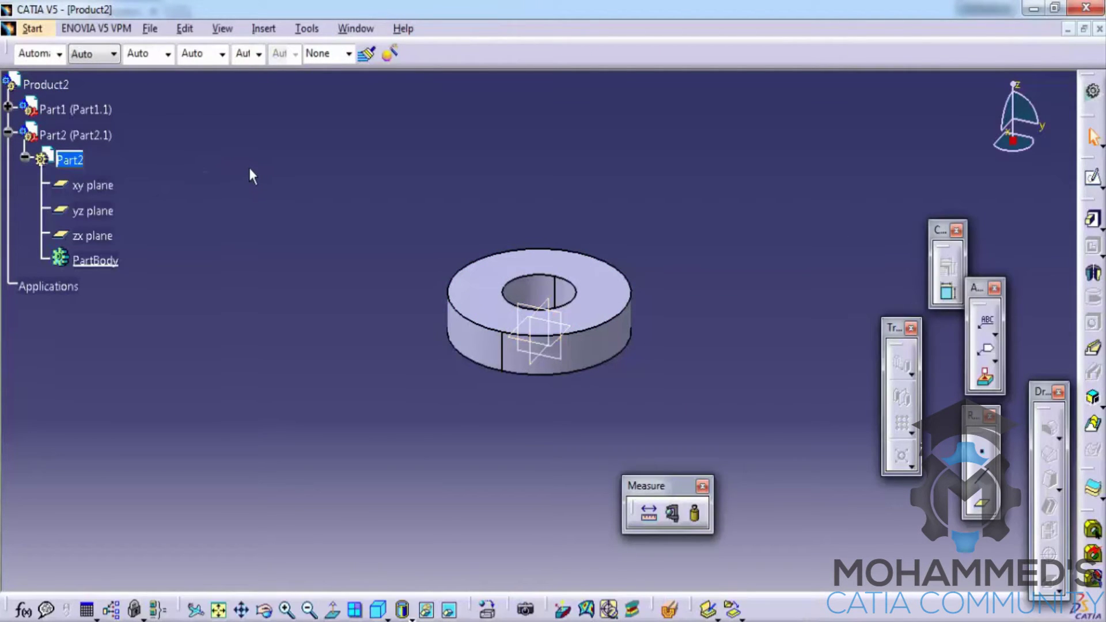
left_click(99, 113)
left_click(249, 177)
left_click(84, 116)
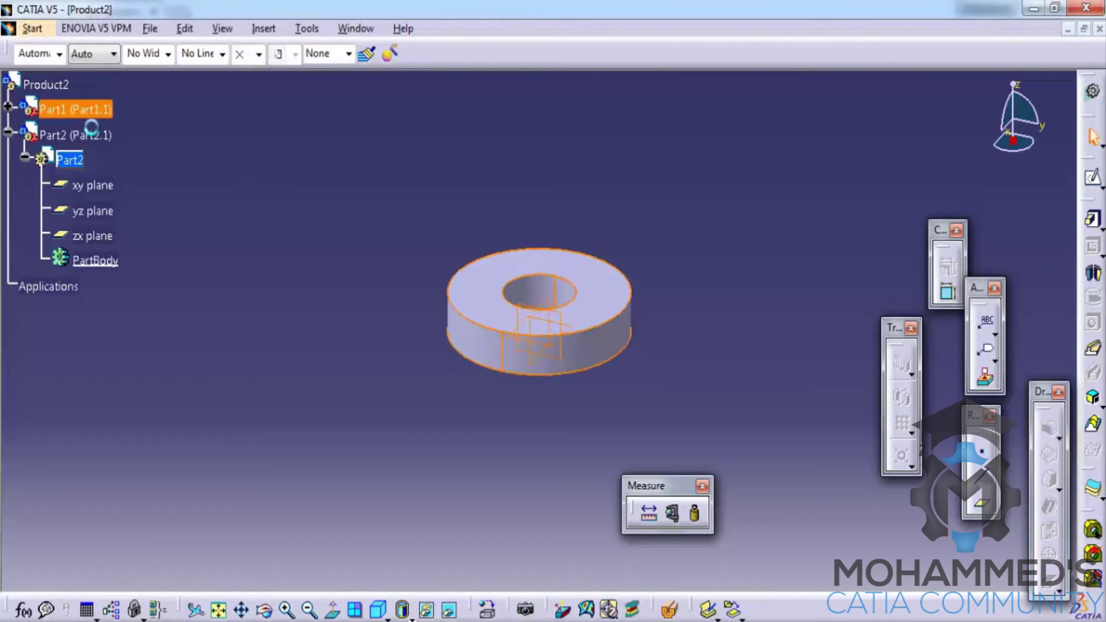
left_click(165, 155)
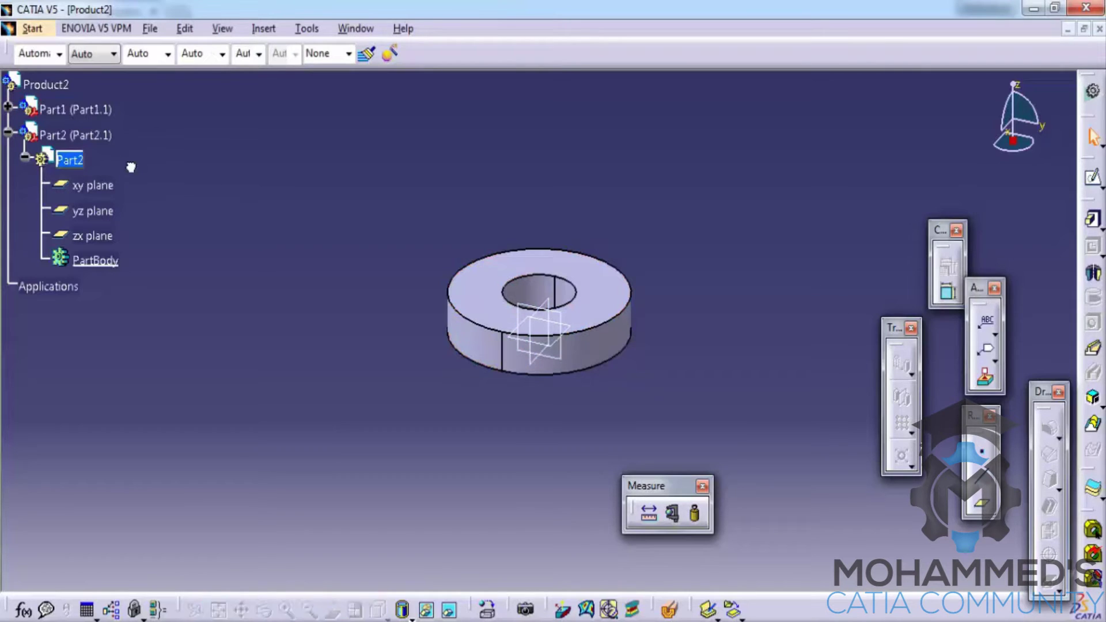
double_click(80, 163)
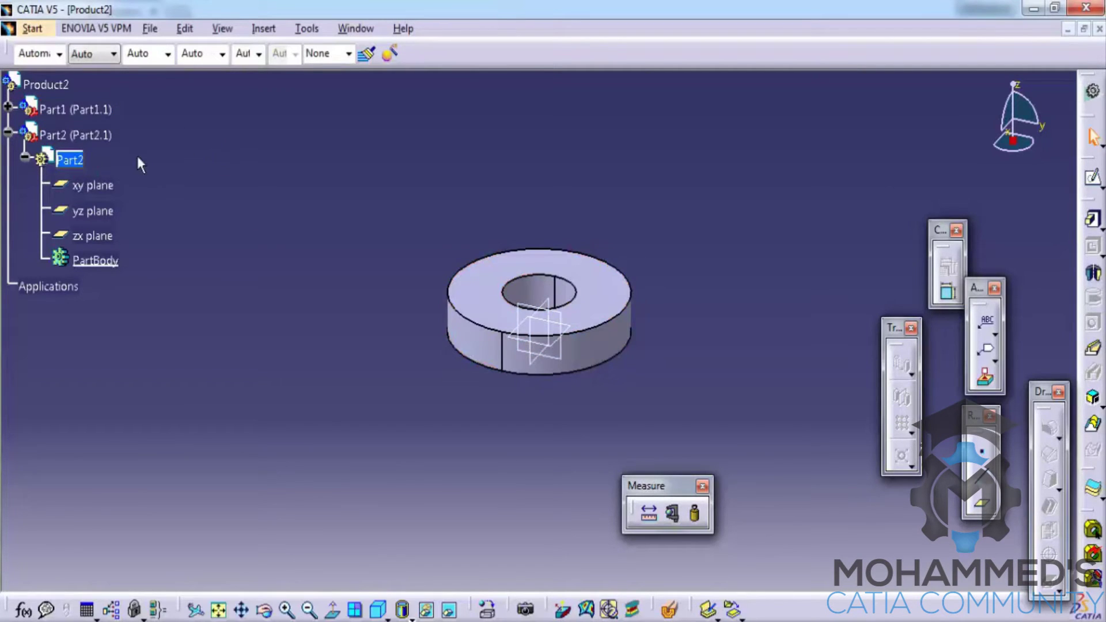
left_click(83, 168)
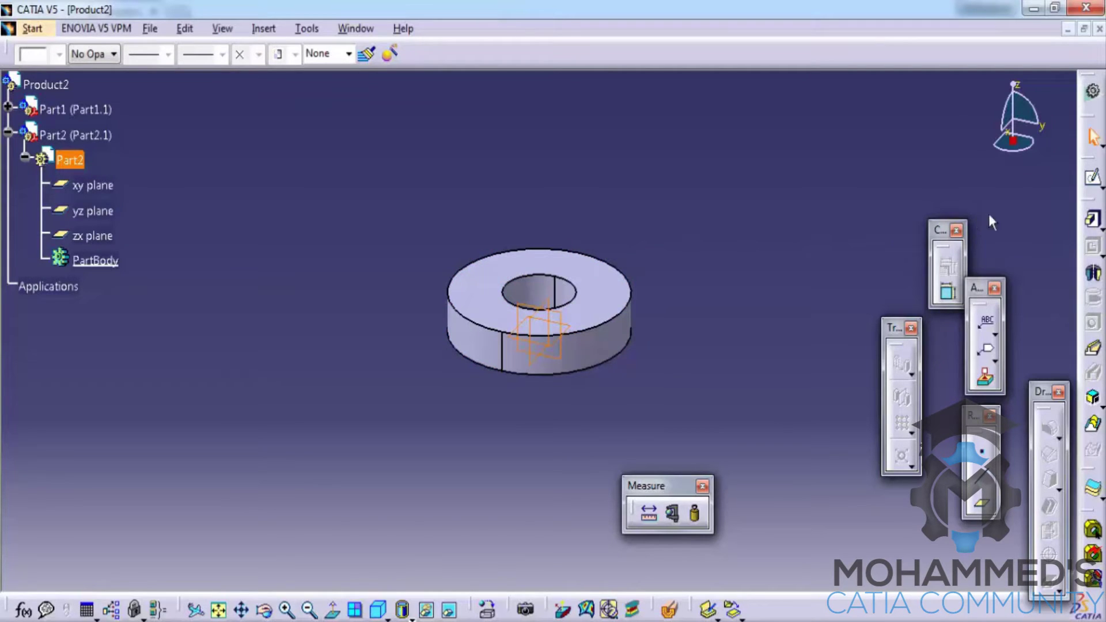
left_click(1090, 202)
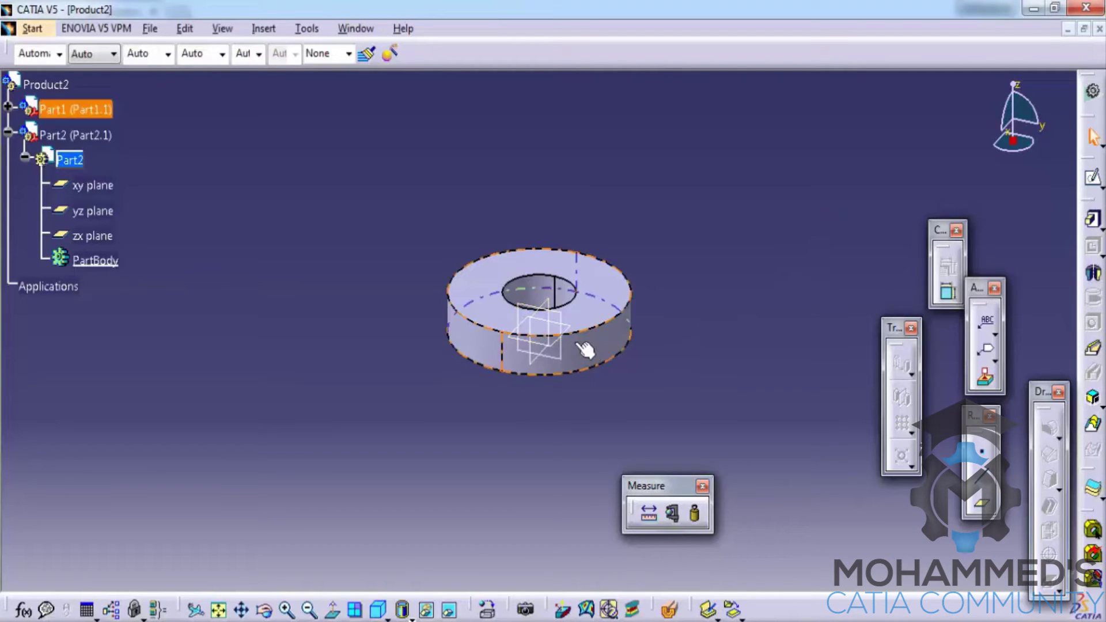
- Sketch a circle at the origin on the xy plane, inside the ring's hole
left_click(1092, 177)
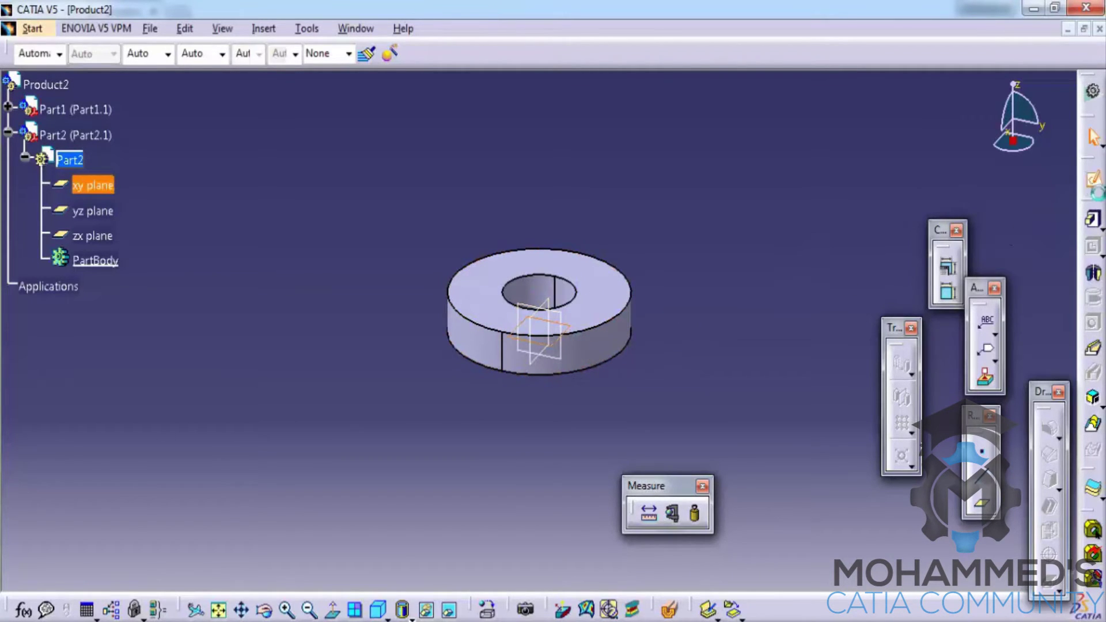
left_click(954, 241)
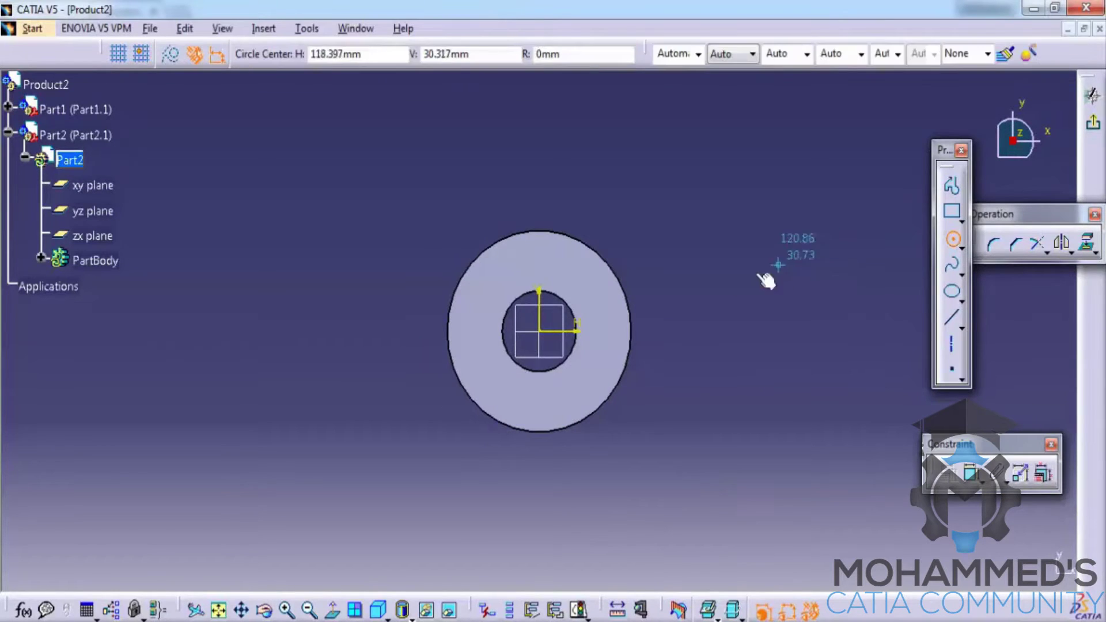
left_click(541, 333)
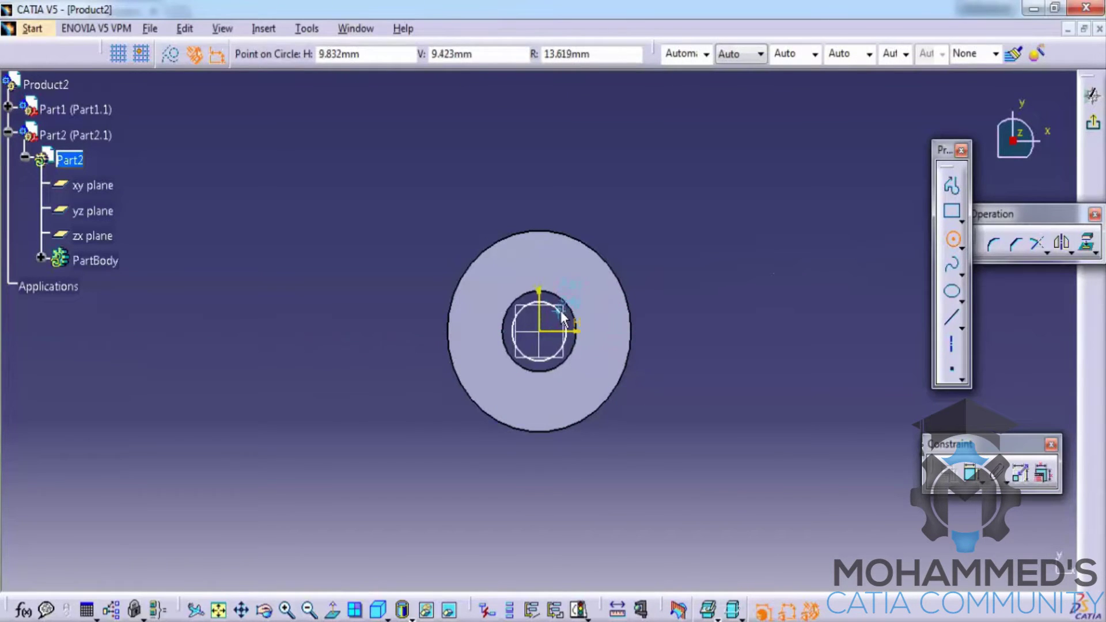
left_click(573, 316)
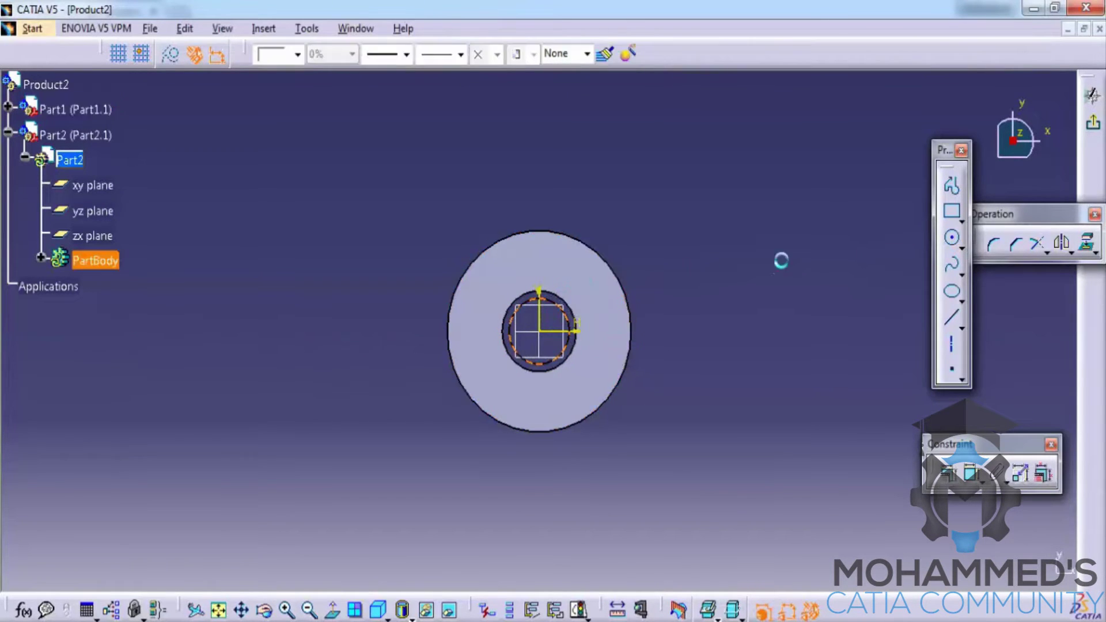
left_click(1093, 123)
- Pad the circle upward 121 mm into a tall shaft
left_click(1093, 219)
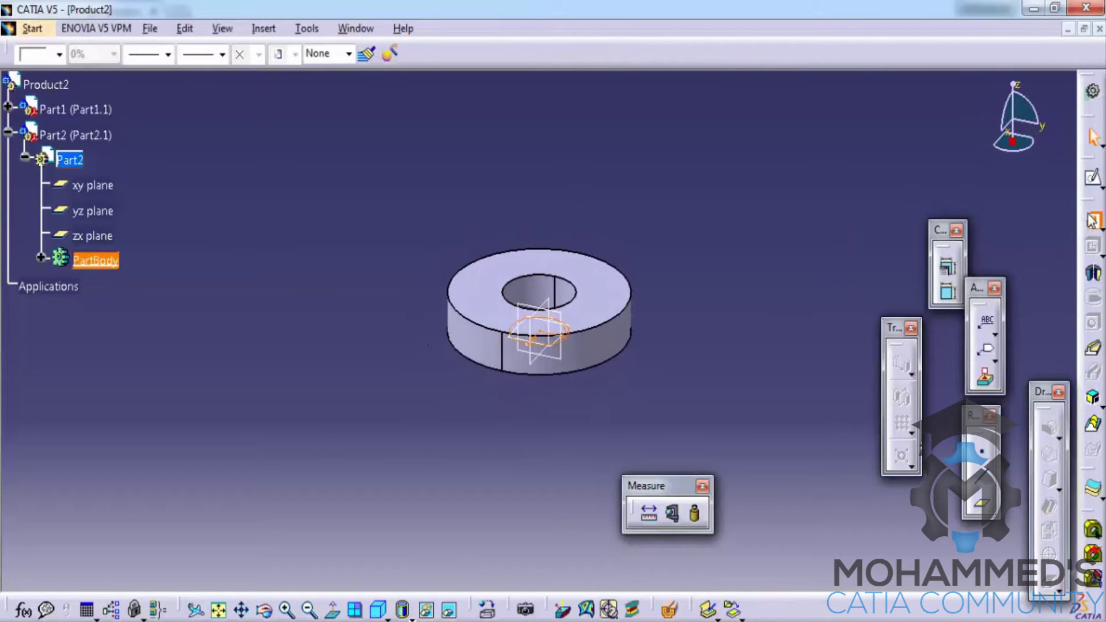
left_click_drag(563, 296, 583, 184)
left_click(807, 415)
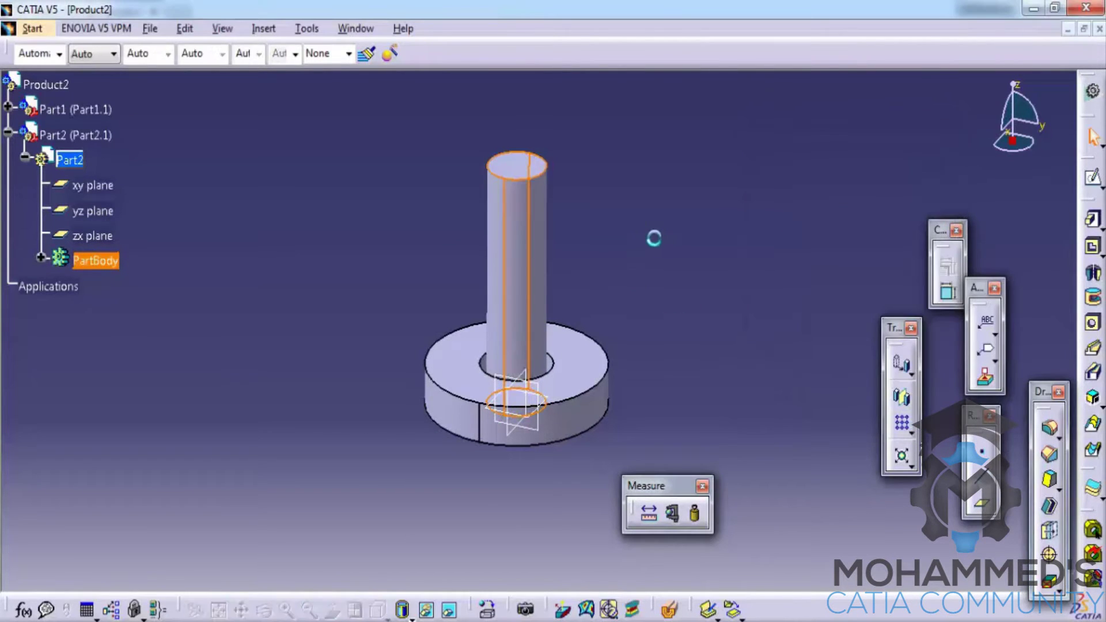
left_click(505, 173)
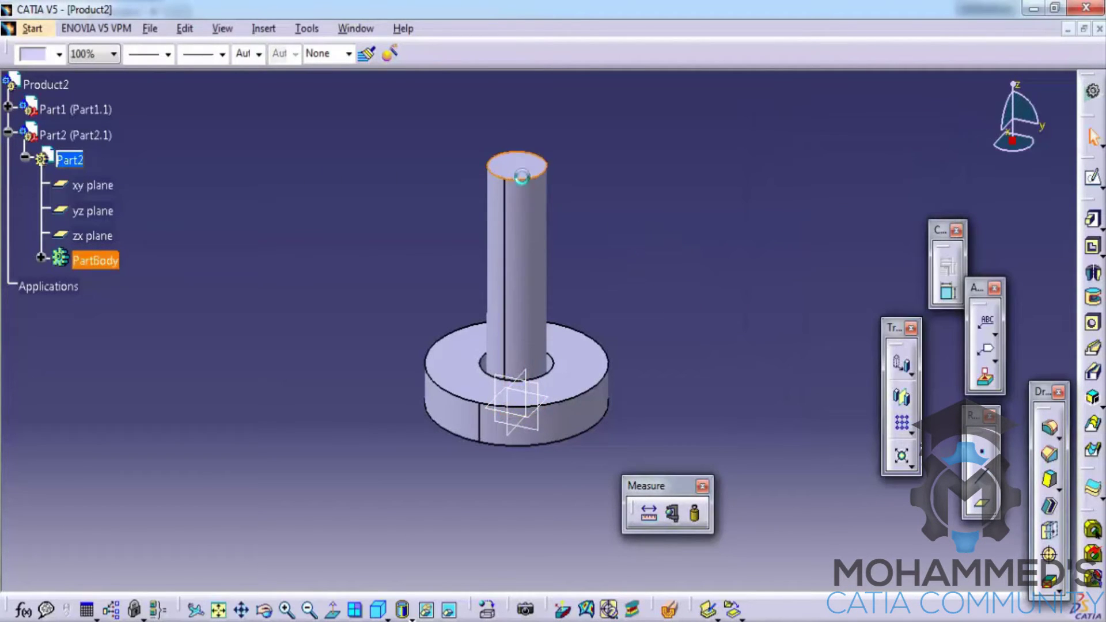
left_click(1094, 176)
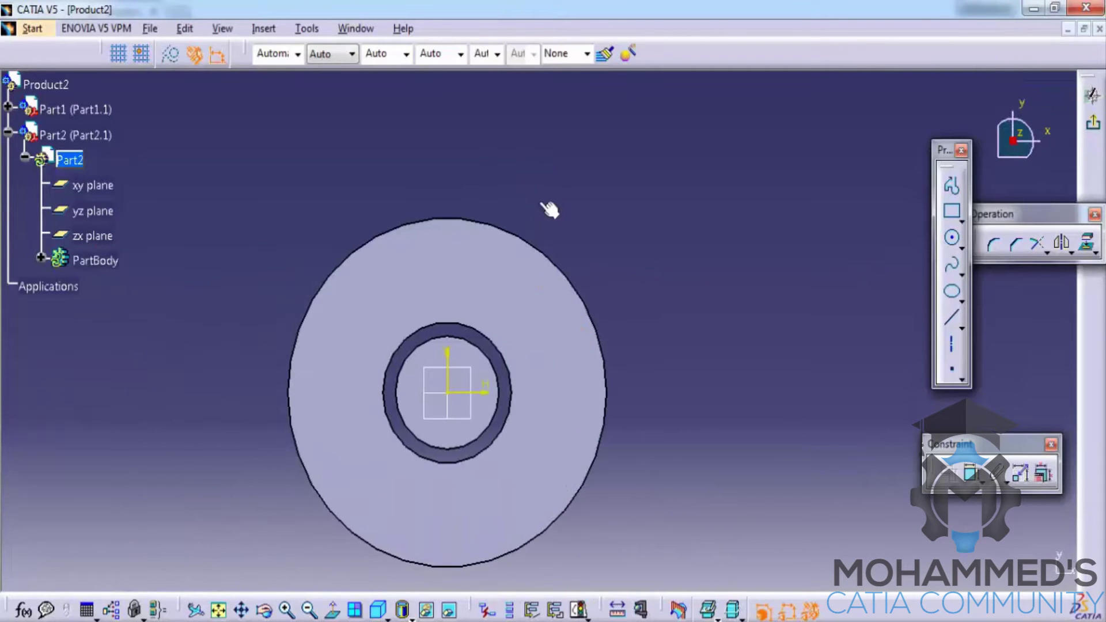
- Sketch a circle wider than the ring on the shaft's top face
left_click(952, 237)
left_click(473, 370)
left_click(544, 256)
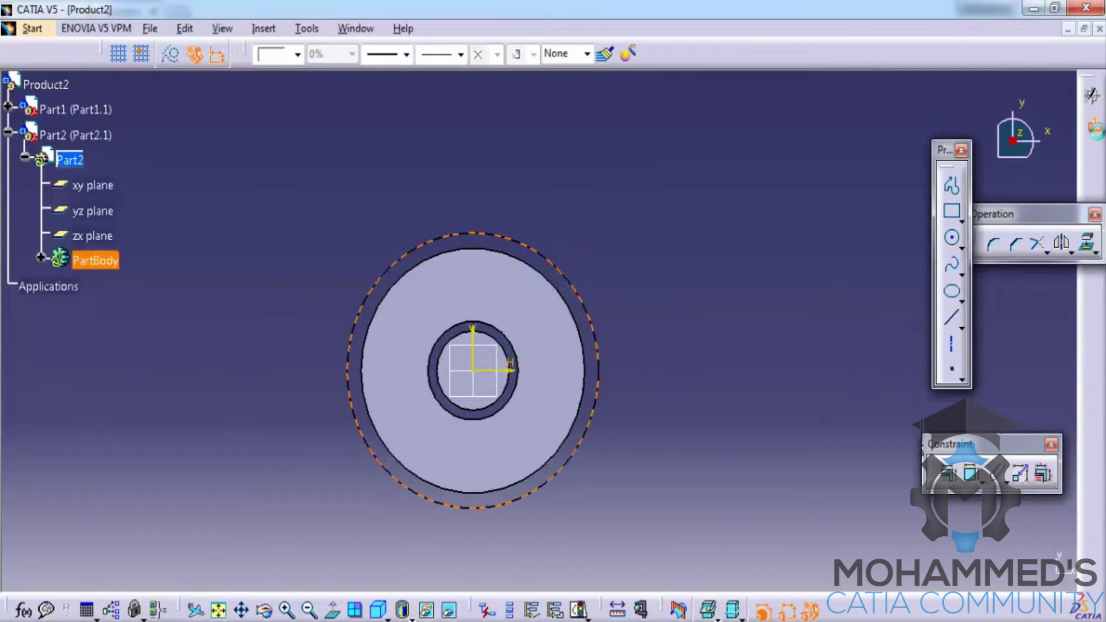
left_click(1093, 122)
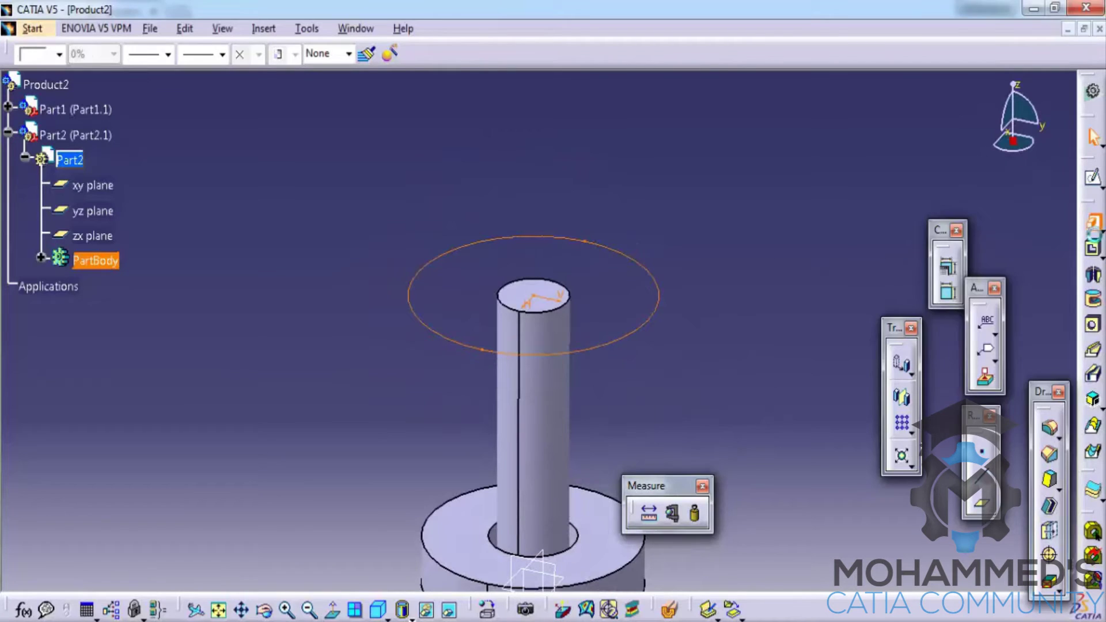
- Pad the large circle 20 mm to form the shaft's disk head
left_click(1093, 220)
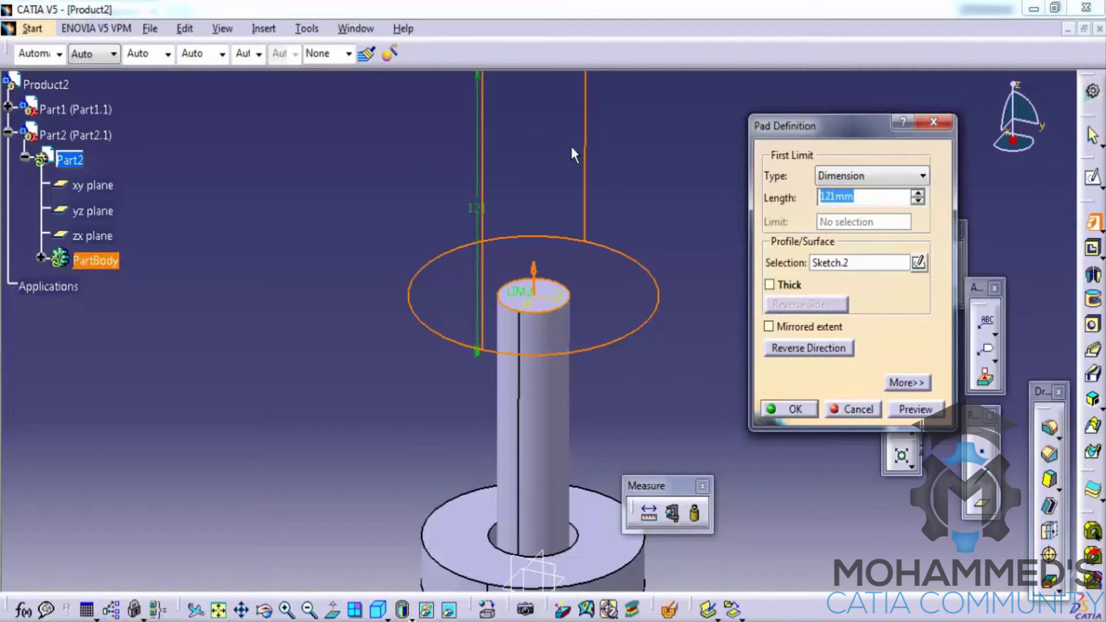
type("120mm")
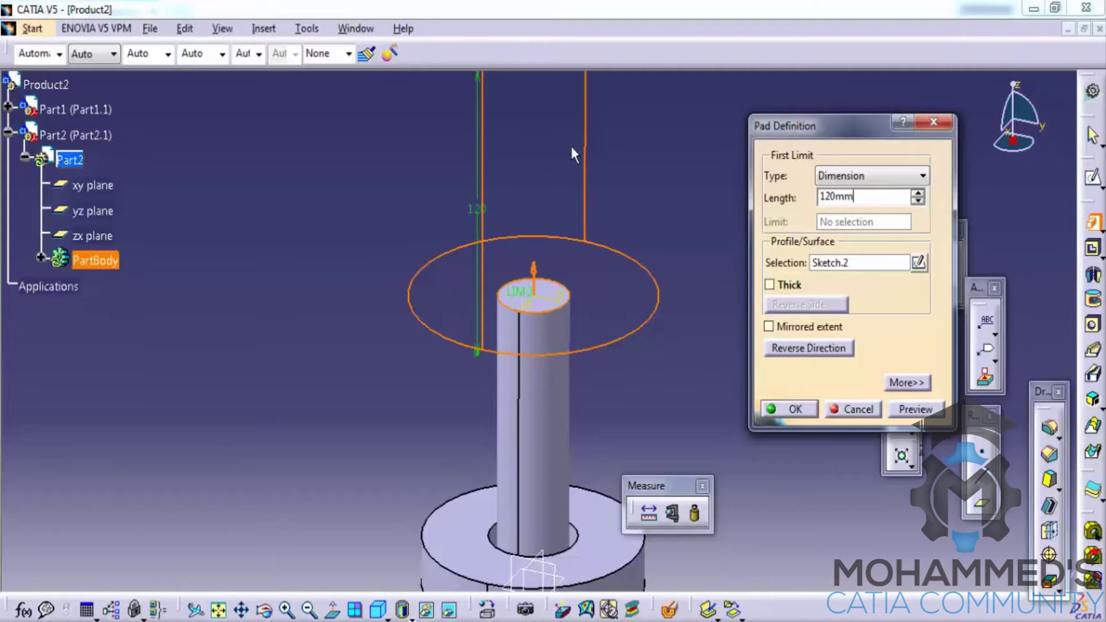
key("BackSpace")
key("BackSpace")
key("BackSpace")
key("BackSpace")
key("Return")
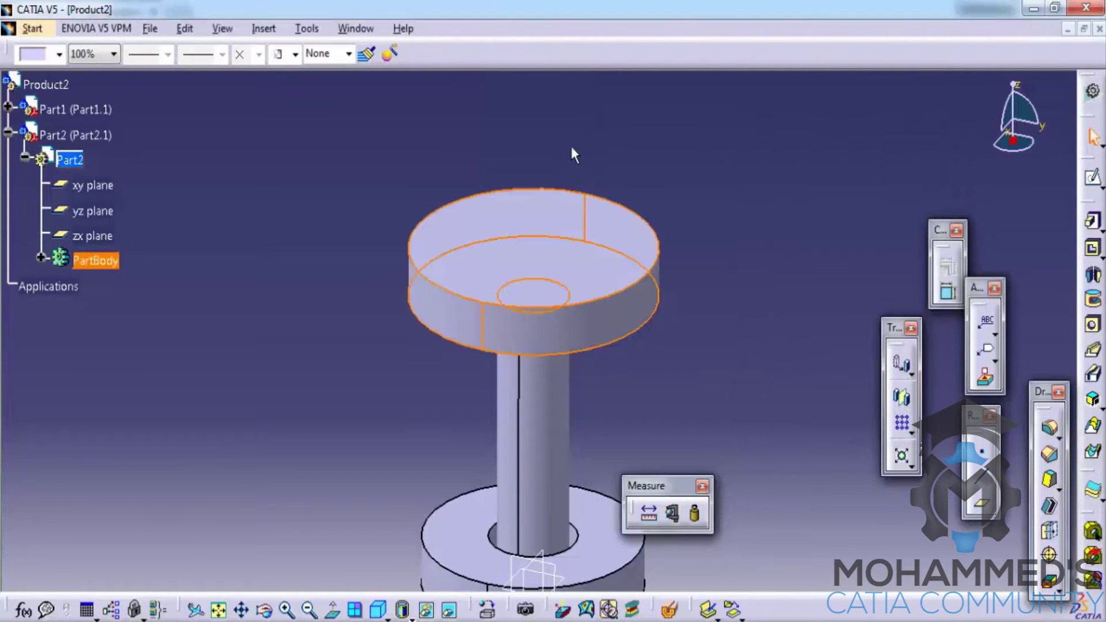
left_click(730, 275)
middle_click_drag(644, 380, 623, 298)
scroll(138, 250, "up", 2)
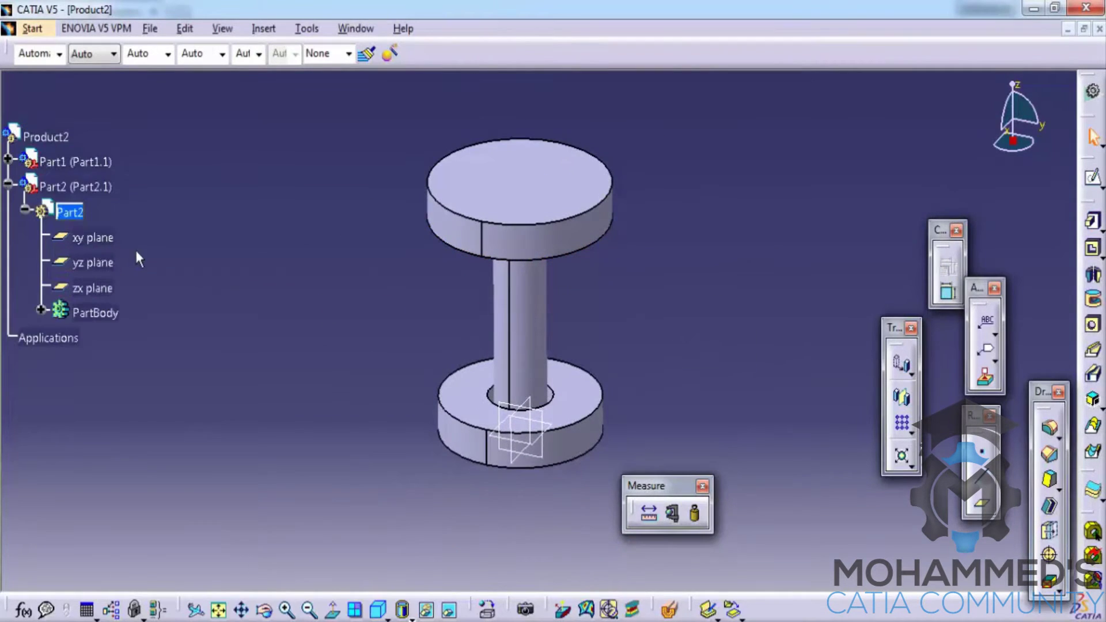
- Make Product2 the active assembly and collapse the Part2 branch
double_click(62, 145)
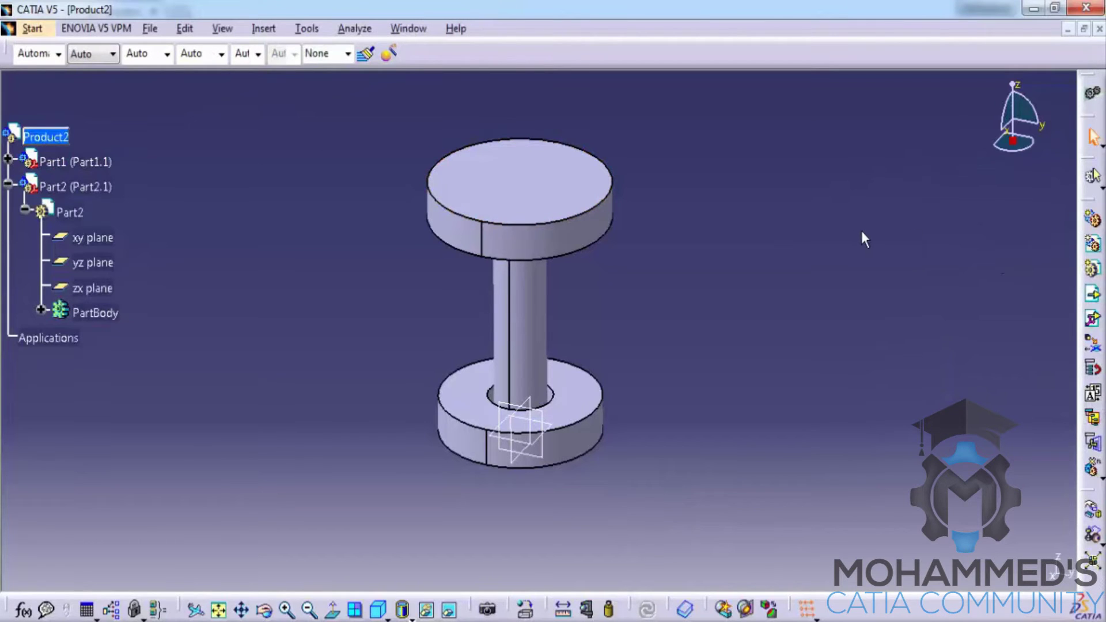
left_click(8, 184)
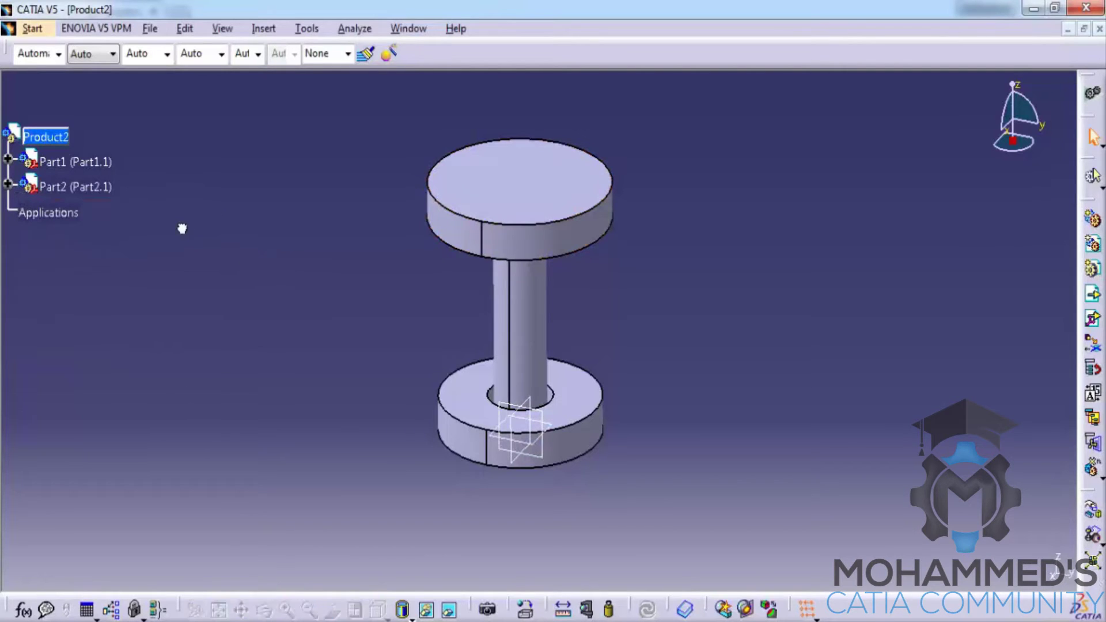
left_click(104, 176)
right_click(104, 173)
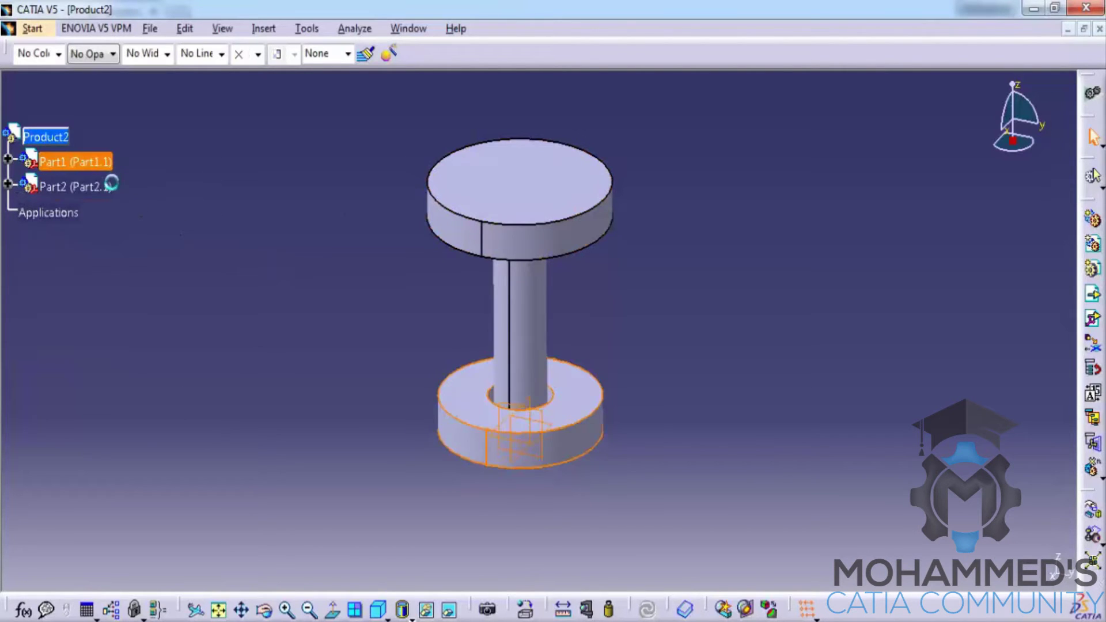
left_click(227, 212)
left_click(83, 163)
left_click(81, 186)
left_click(129, 176)
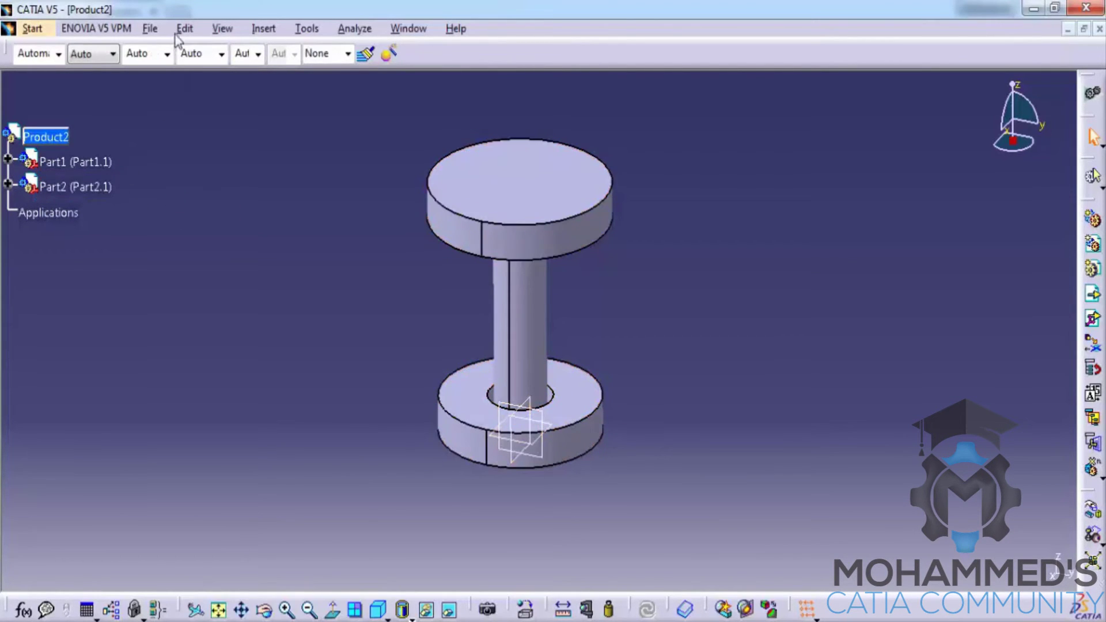
- Use Edit > Move > Manipulate to drag the headed shaft away from the ring
left_click(184, 28)
mouse_move(265, 236)
left_click(403, 236)
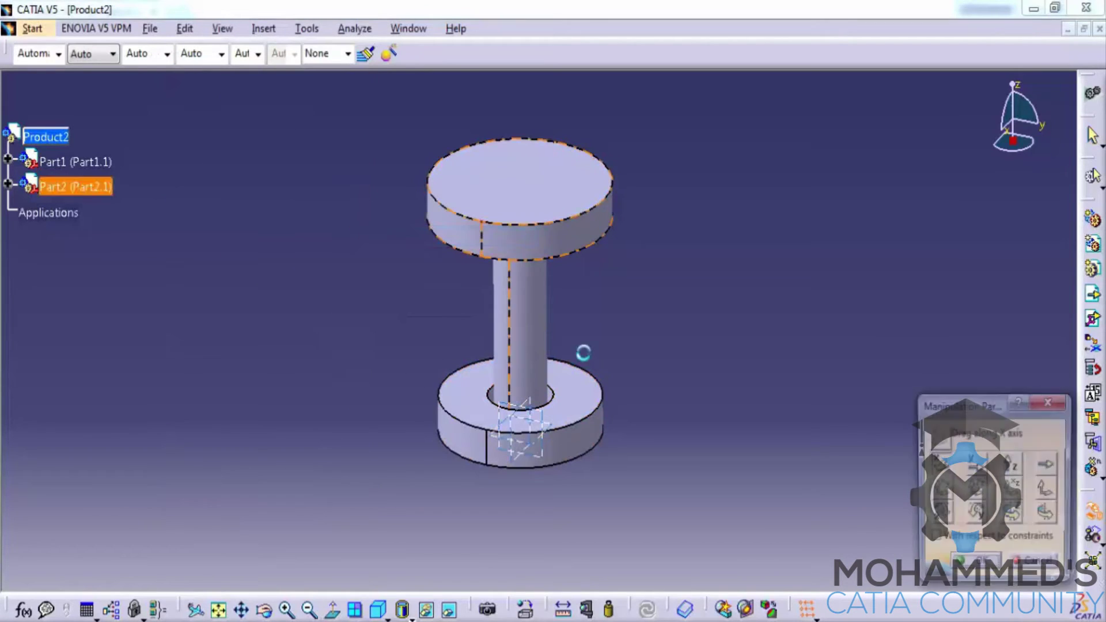
mouse_move(663, 357)
middle_mouse_down()
mouse_move(663, 406)
mouse_move(647, 369)
middle_mouse_up()
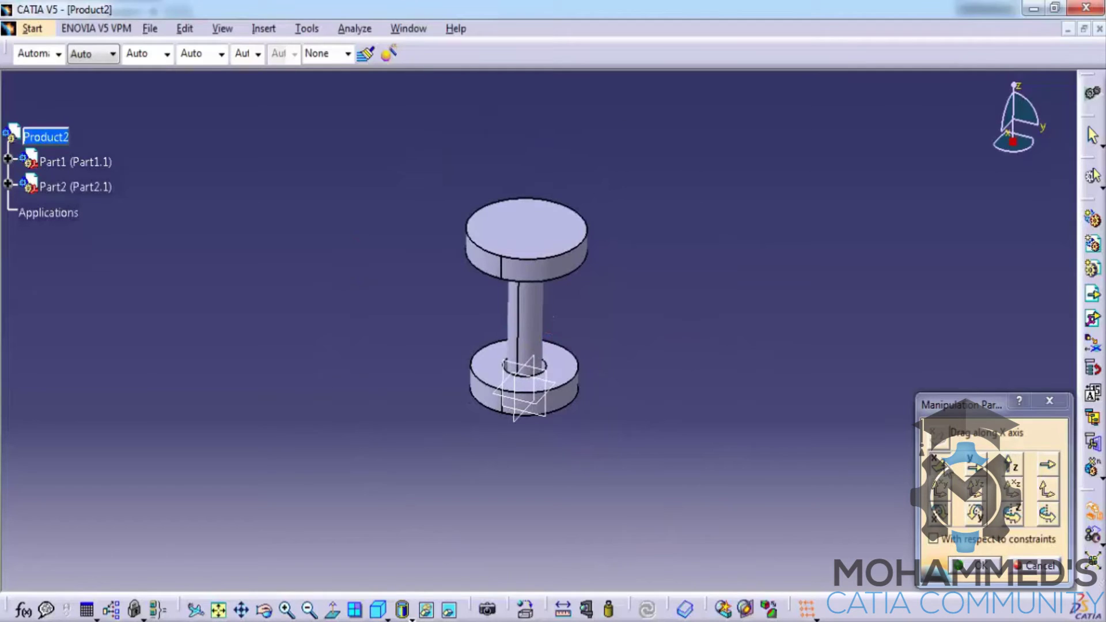
left_click_drag(550, 262, 363, 432)
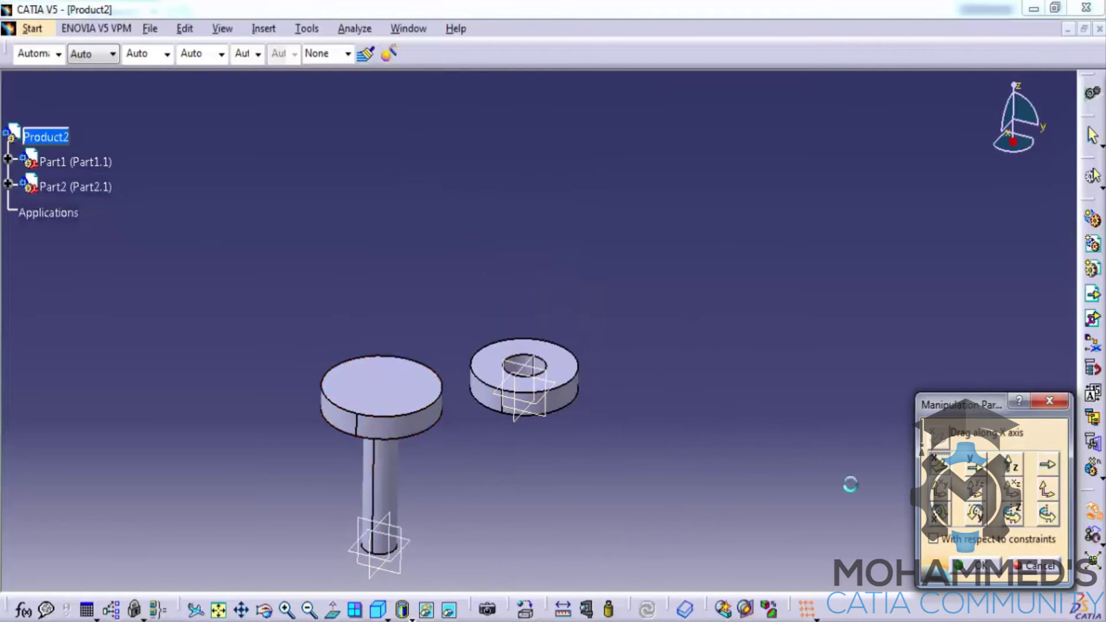
left_click(987, 567)
middle_click_drag(707, 455, 695, 267)
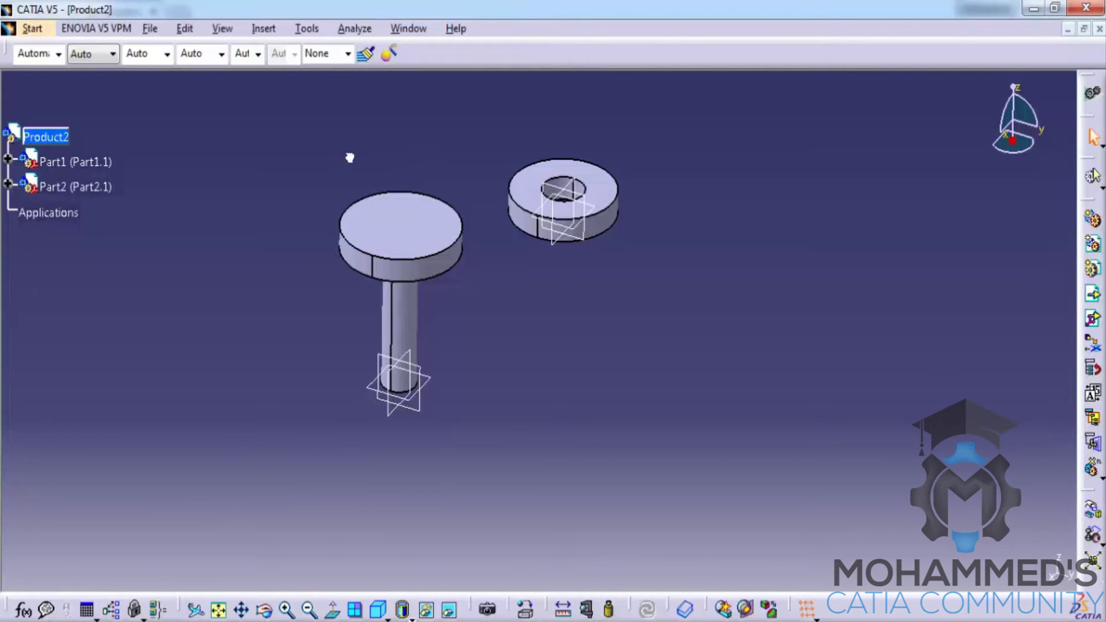
- Fix the ring with Insert > Fix, undo it, and bring up Edit > Move
left_click(272, 28)
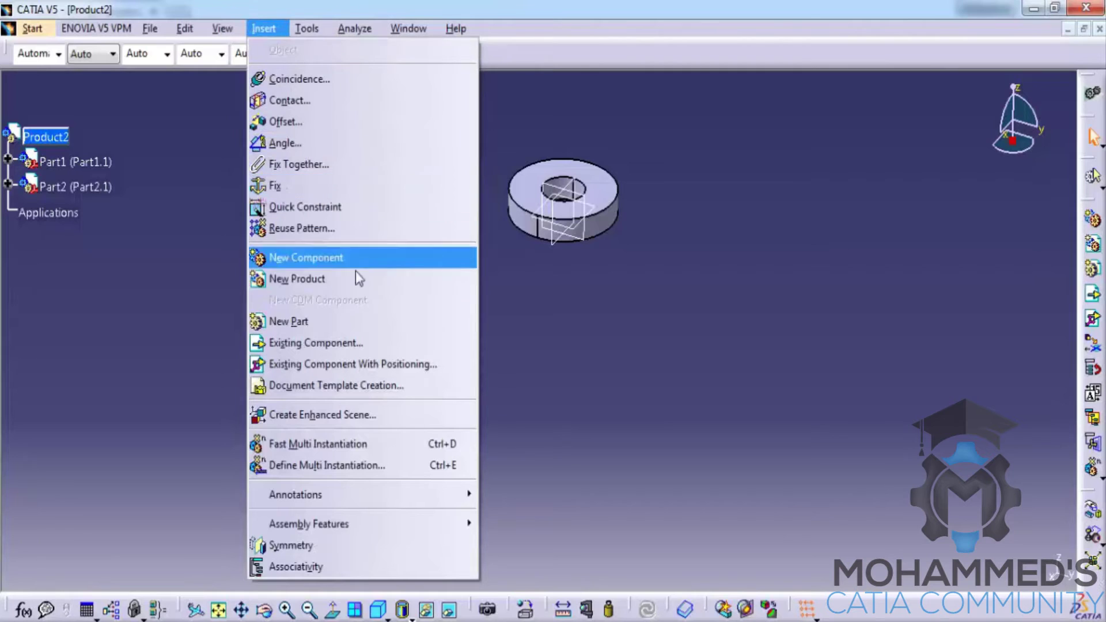
left_click(574, 306)
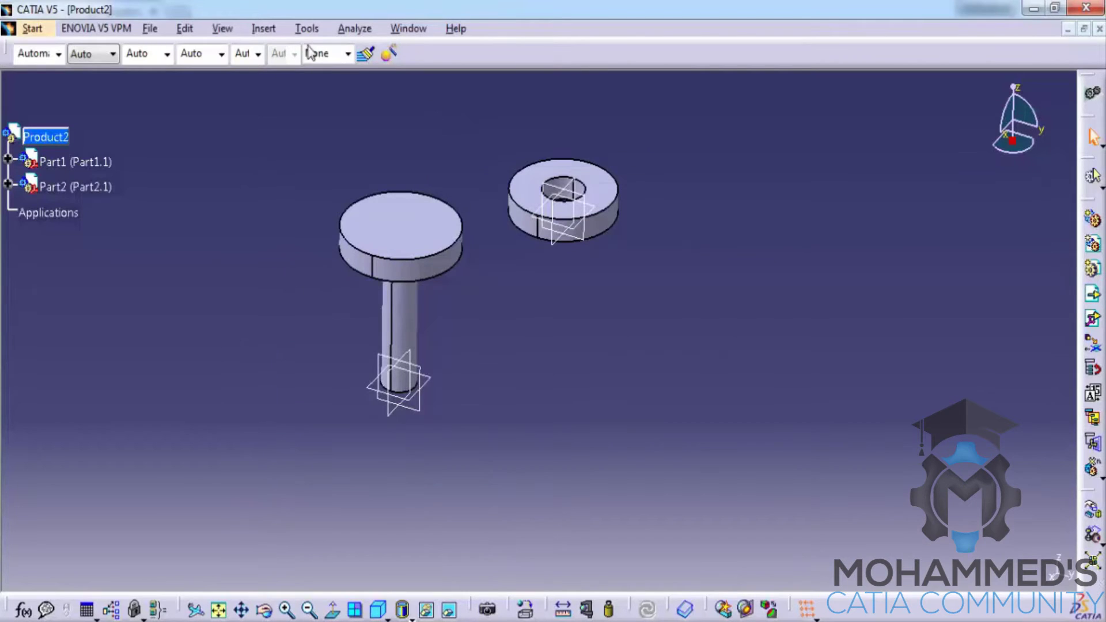
left_click(263, 28)
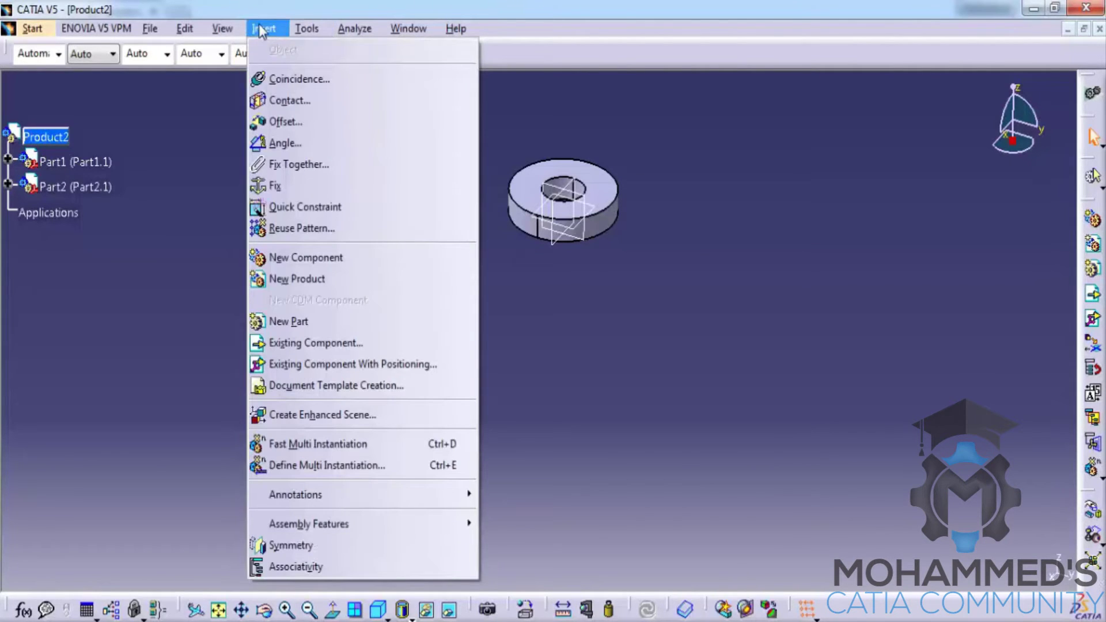
left_click(283, 185)
left_click(611, 184)
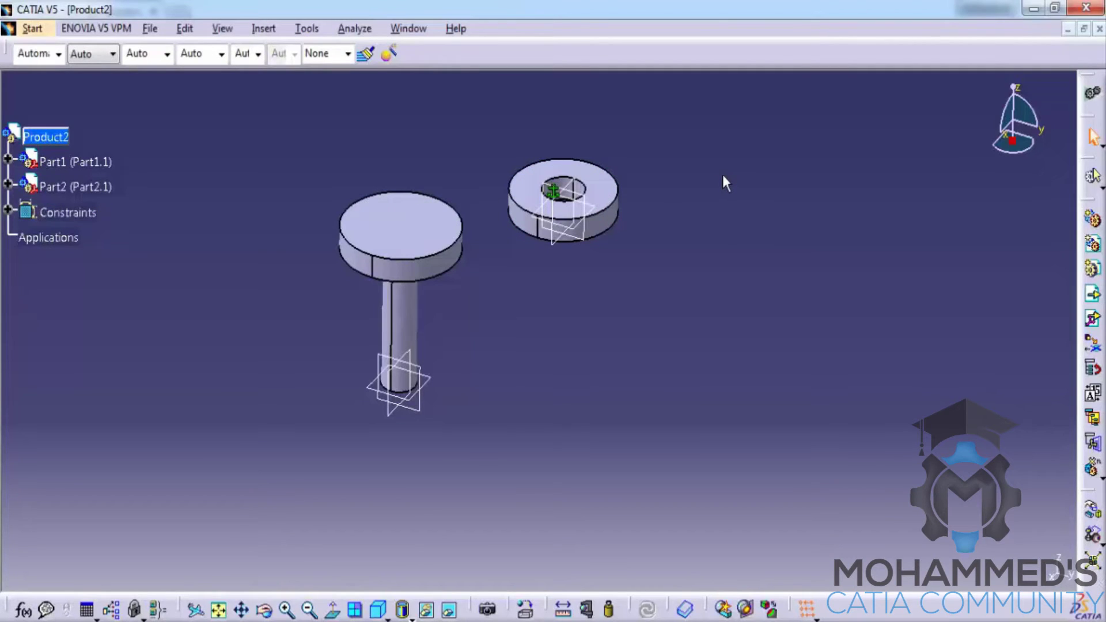
key("ctrl+z")
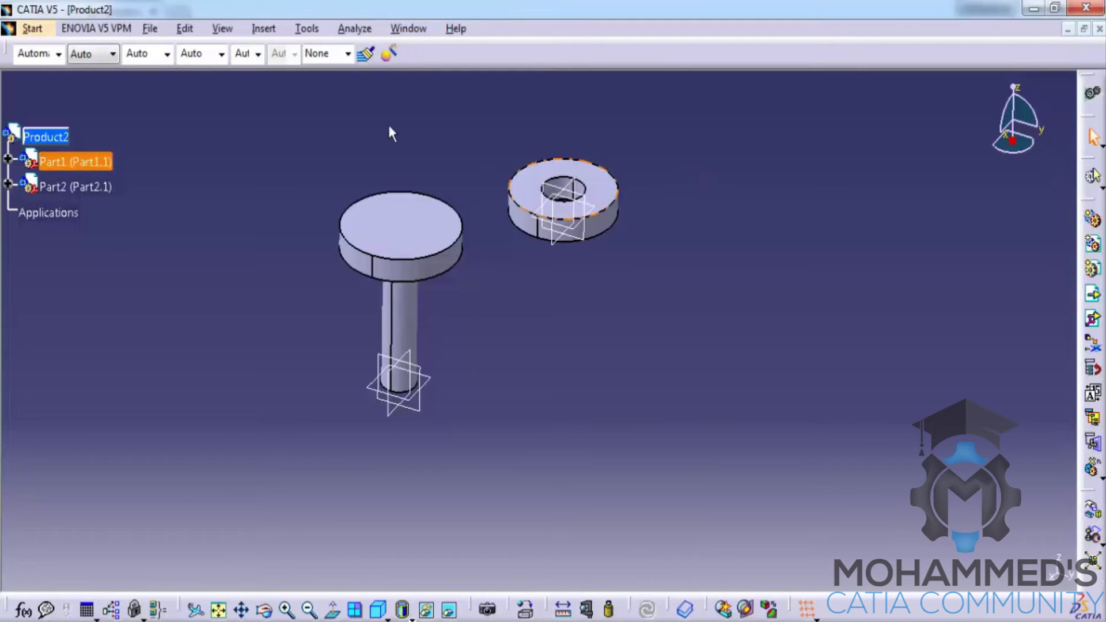
left_click(272, 33)
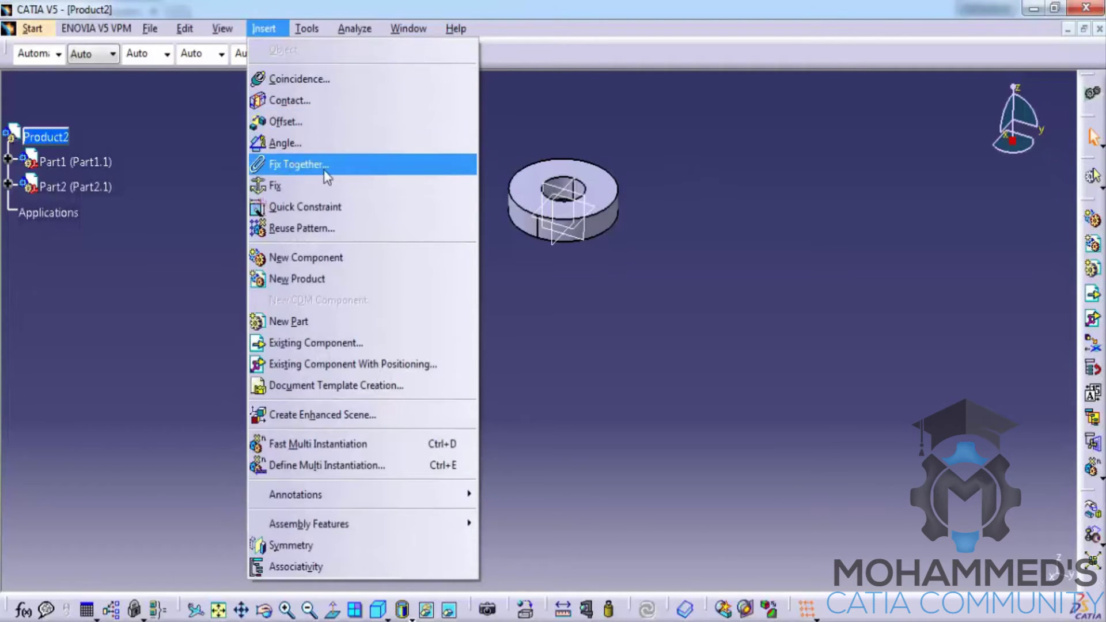
left_click(298, 166)
left_click(184, 28)
- Manipulate the headed shaft upward until it sits right beside the ring
mouse_move(230, 237)
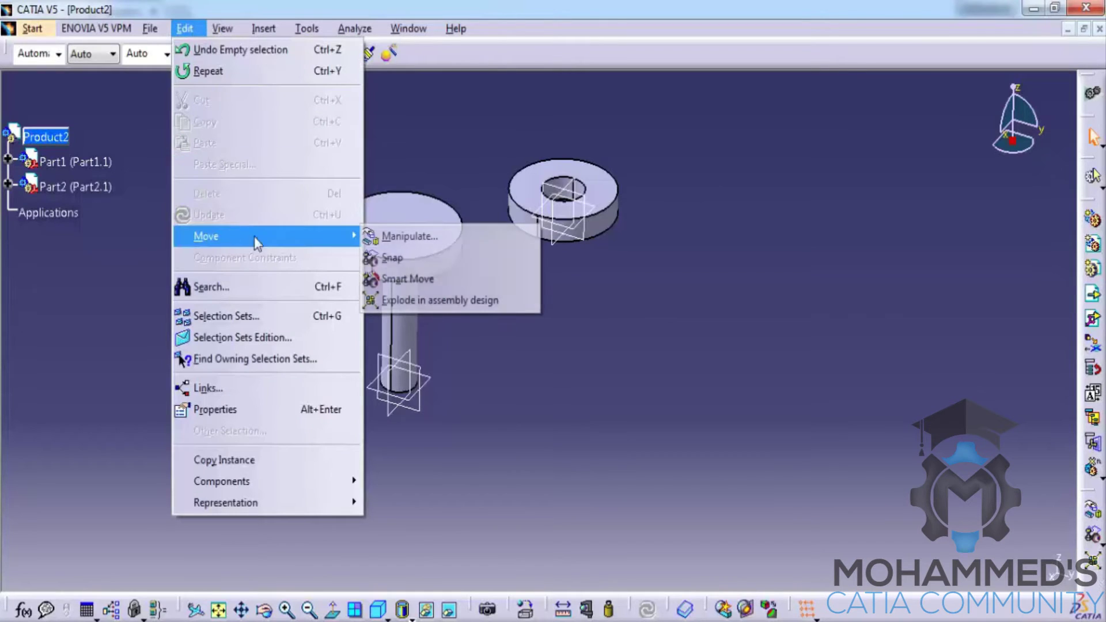
left_click(427, 237)
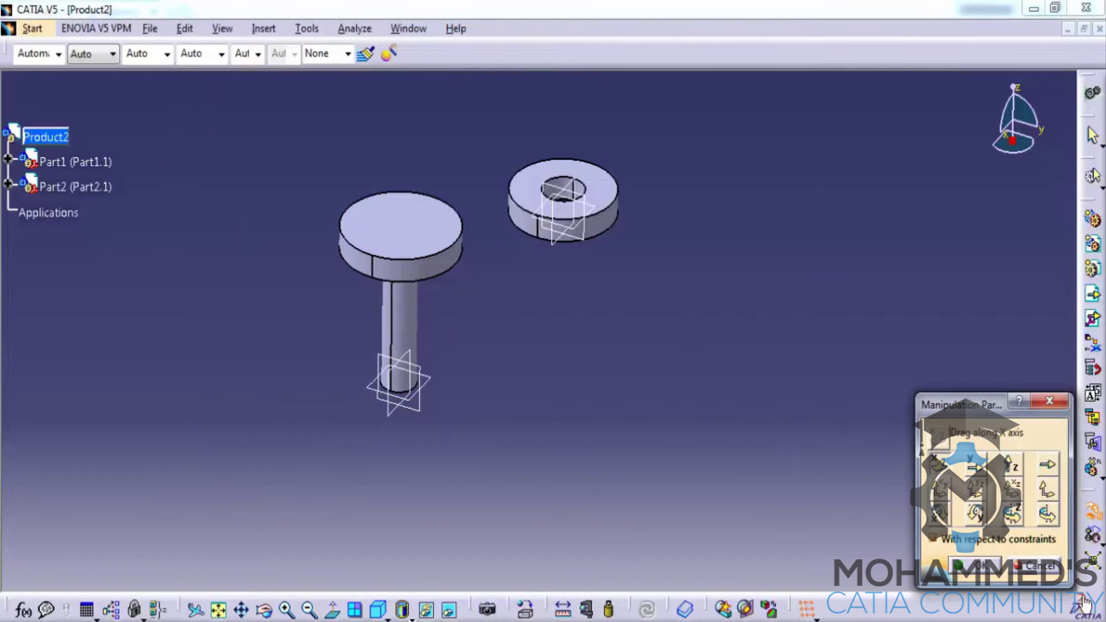
left_click_drag(423, 313, 499, 250)
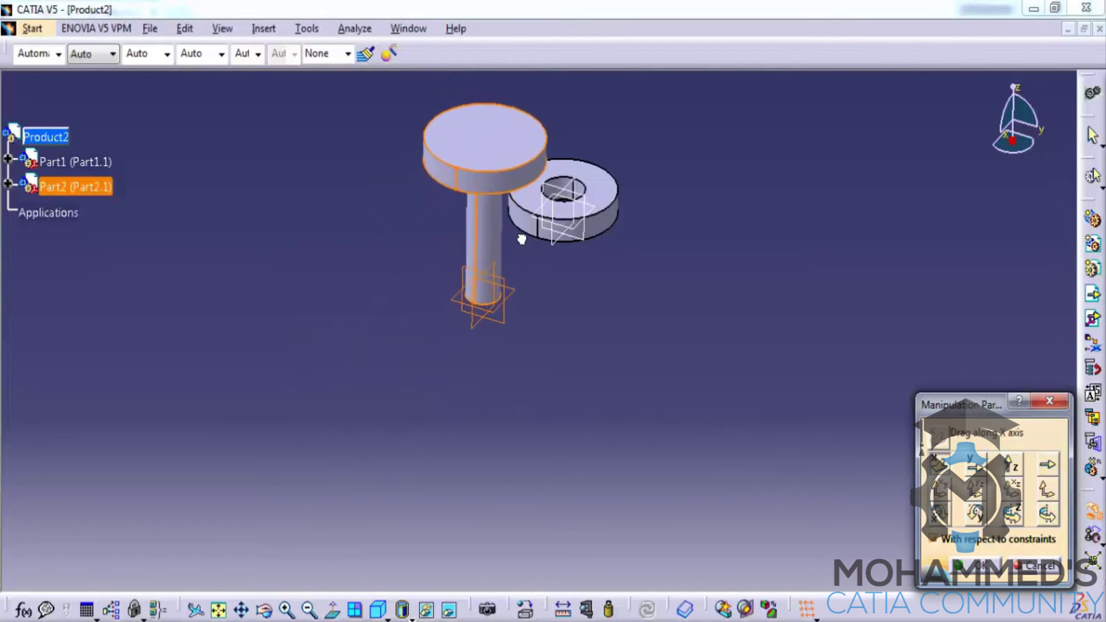
left_click(568, 216)
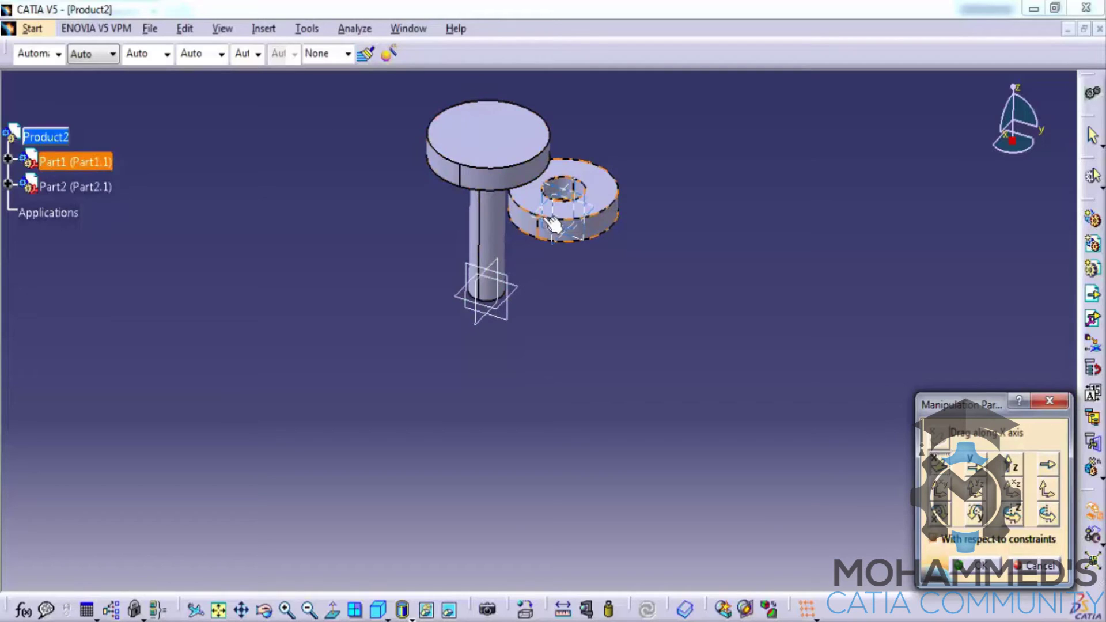
middle_click_drag(614, 239, 637, 352)
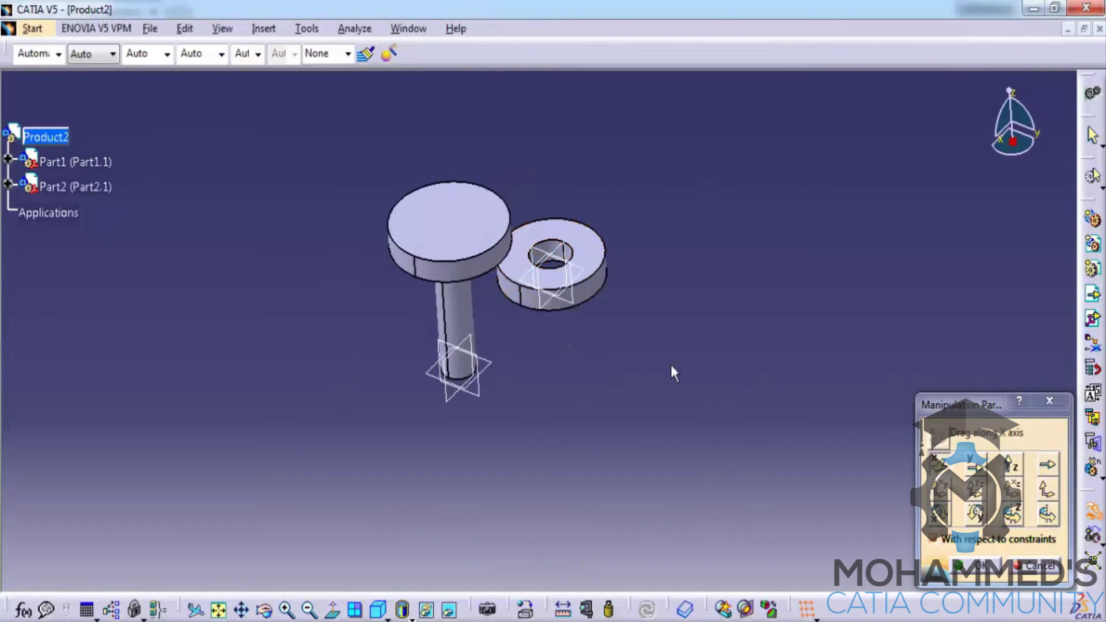
left_click(981, 570)
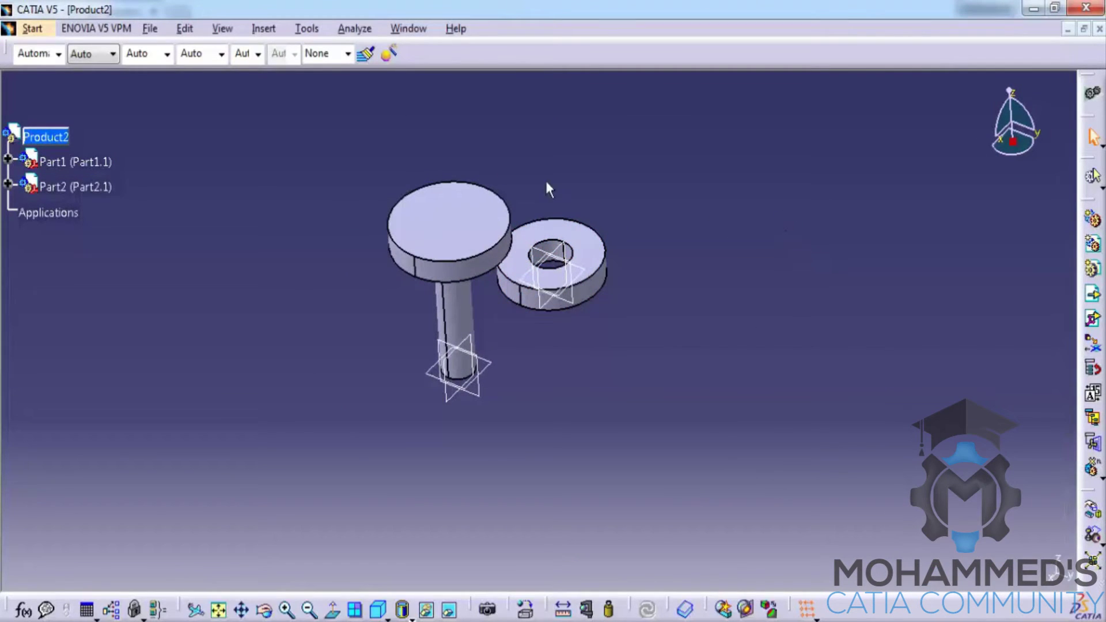
left_click(263, 28)
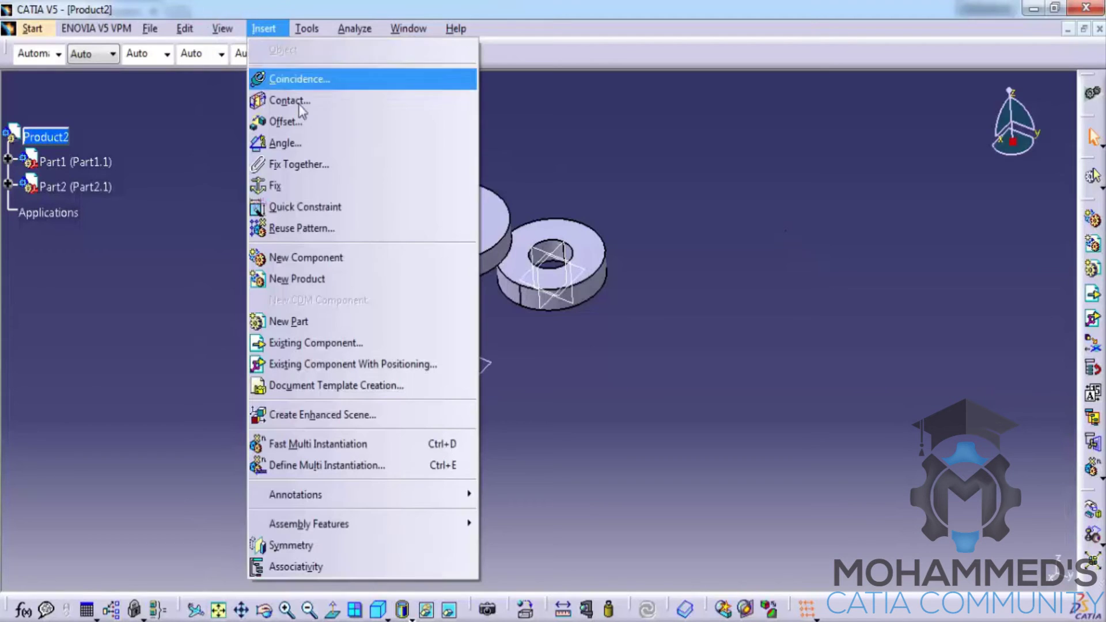
- Fix the Part1 ring and Part2 headed shaft together as FixTogether.1, then expand Constraints
left_click(310, 168)
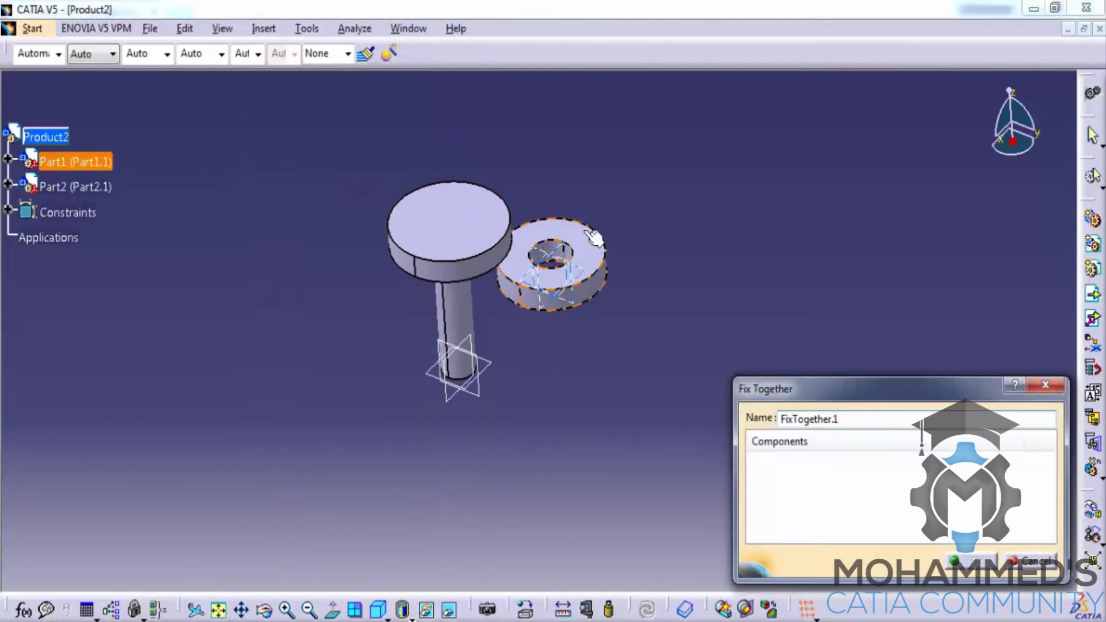
left_click(599, 259)
left_click(476, 254)
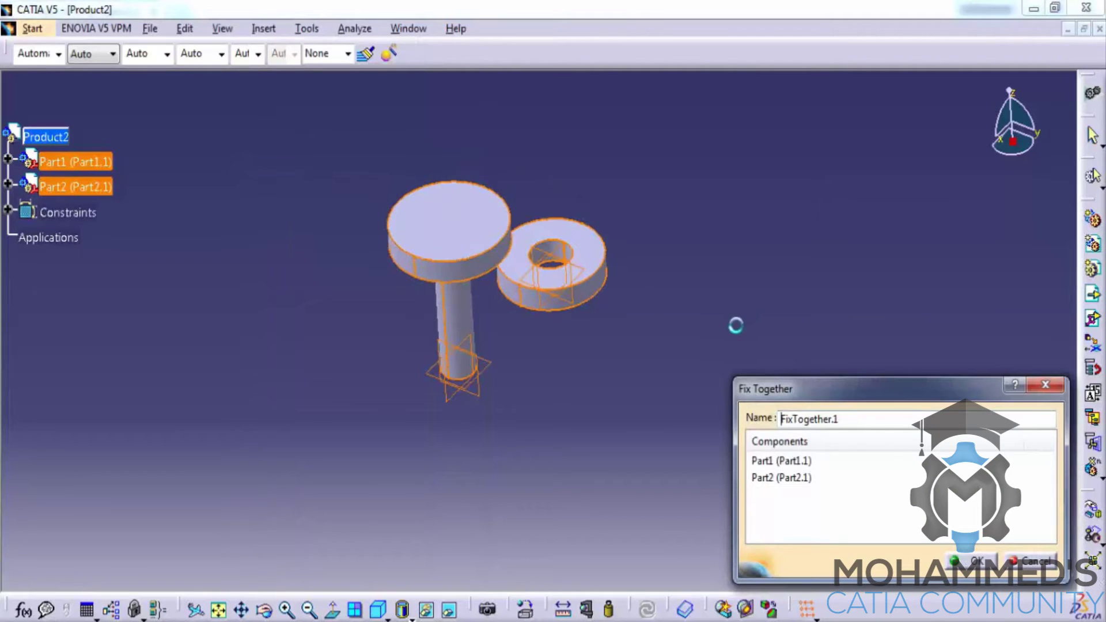
left_click(973, 561)
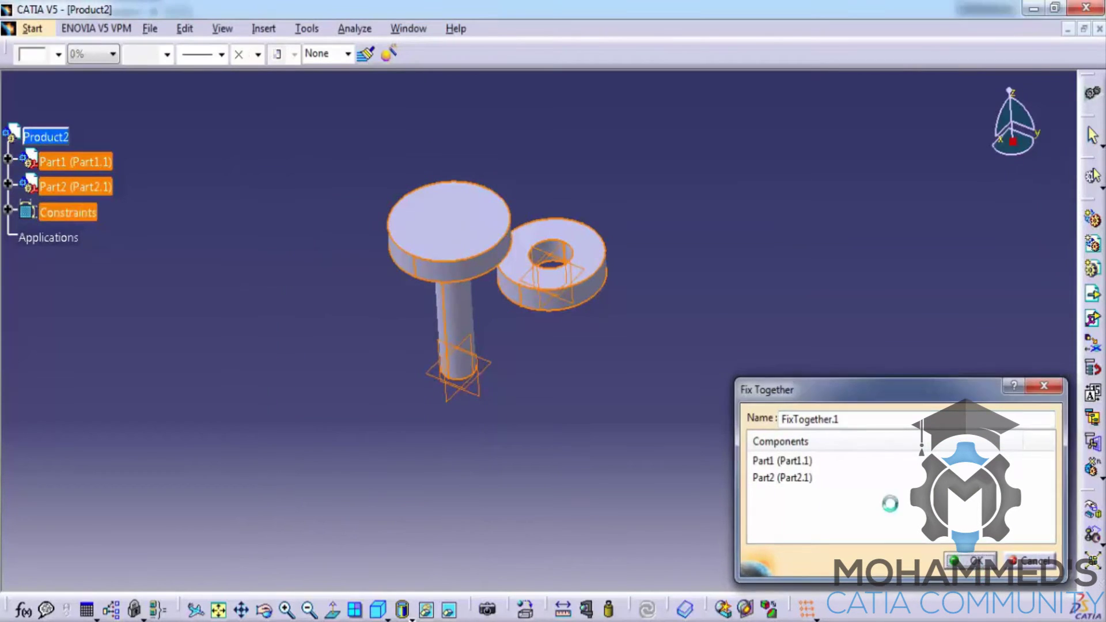
left_click(9, 210)
mouse_move(568, 248)
middle_mouse_down()
mouse_move(502, 340)
mouse_move(507, 235)
mouse_move(531, 136)
mouse_move(536, 224)
mouse_move(568, 232)
middle_mouse_up()
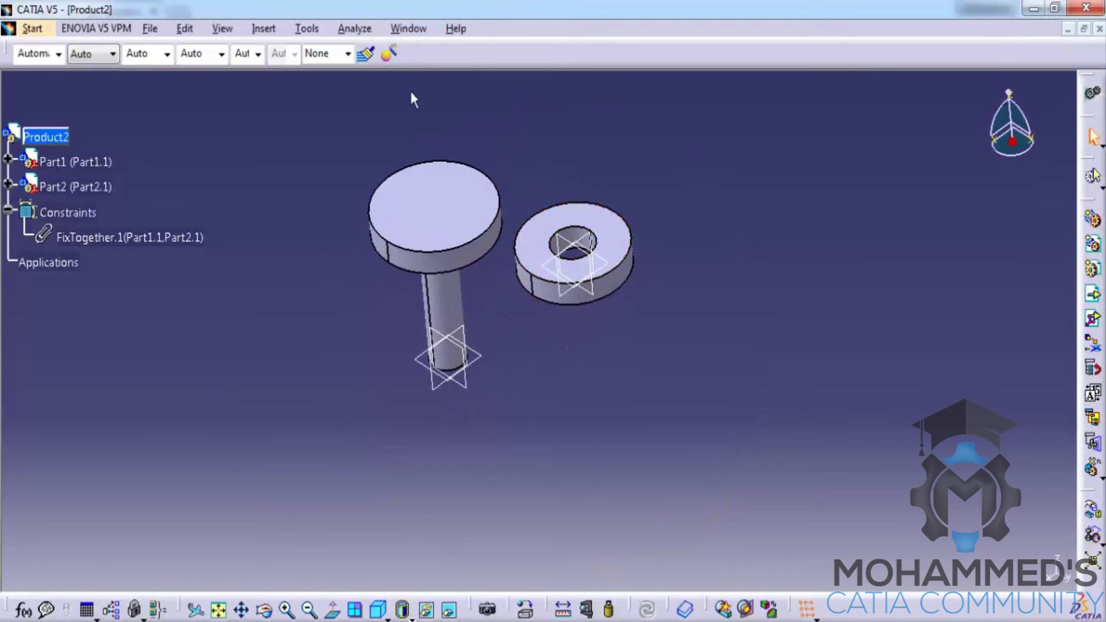
- Manipulate the headed shaft down and back up, with the fixed-together ring following it
middle_click_drag(555, 312, 555, 363)
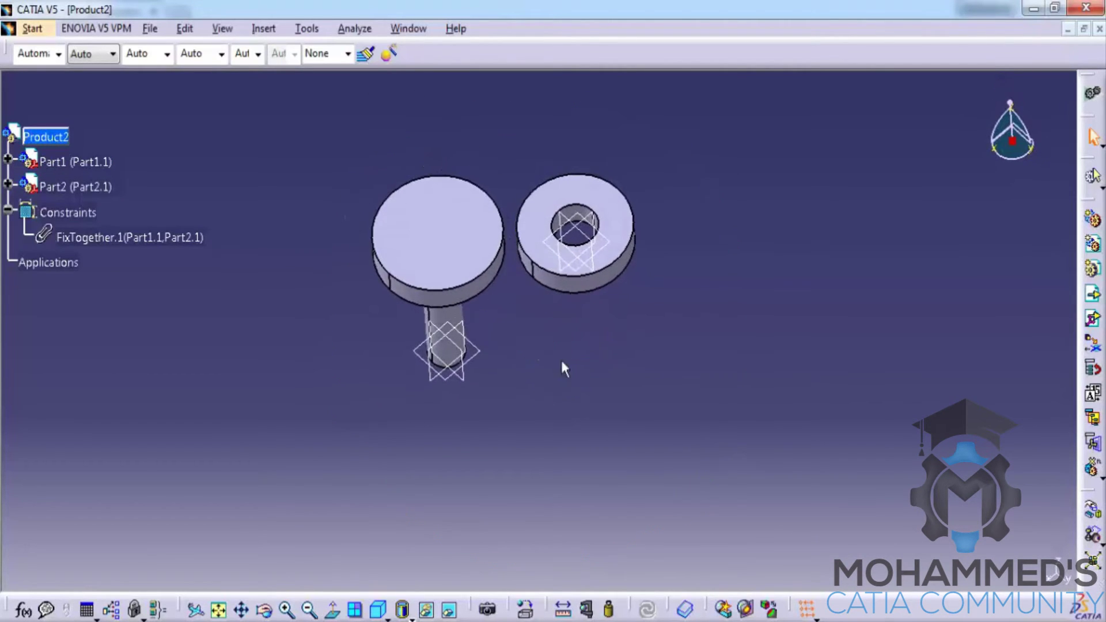
left_click(262, 29)
mouse_move(189, 29)
mouse_move(322, 236)
left_click(426, 236)
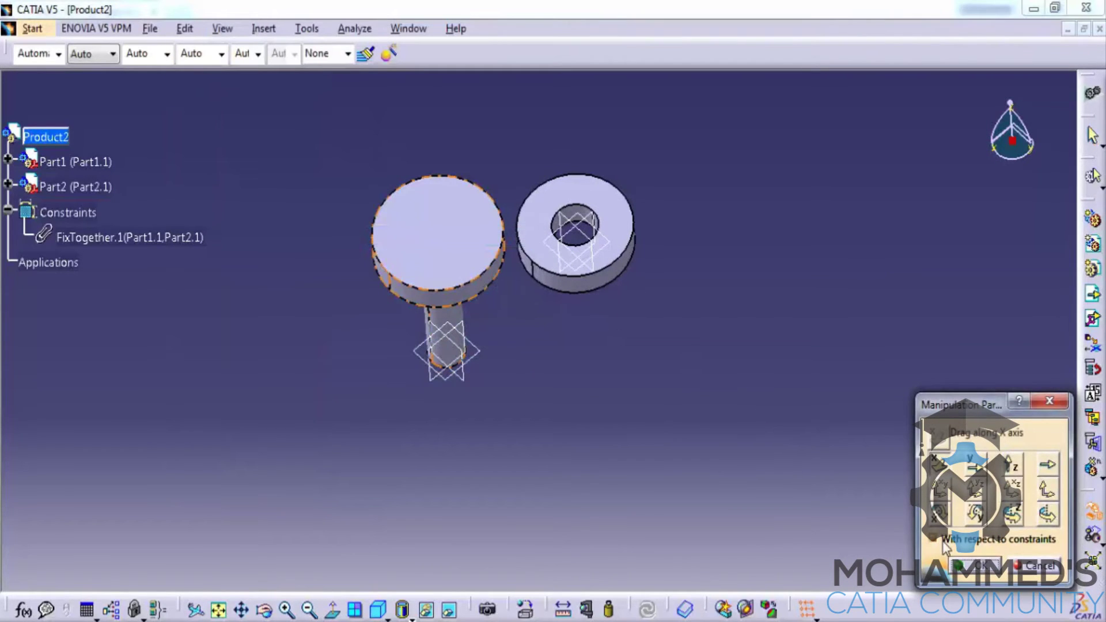
left_click_drag(457, 342, 451, 271)
middle_click_drag(518, 317, 469, 259)
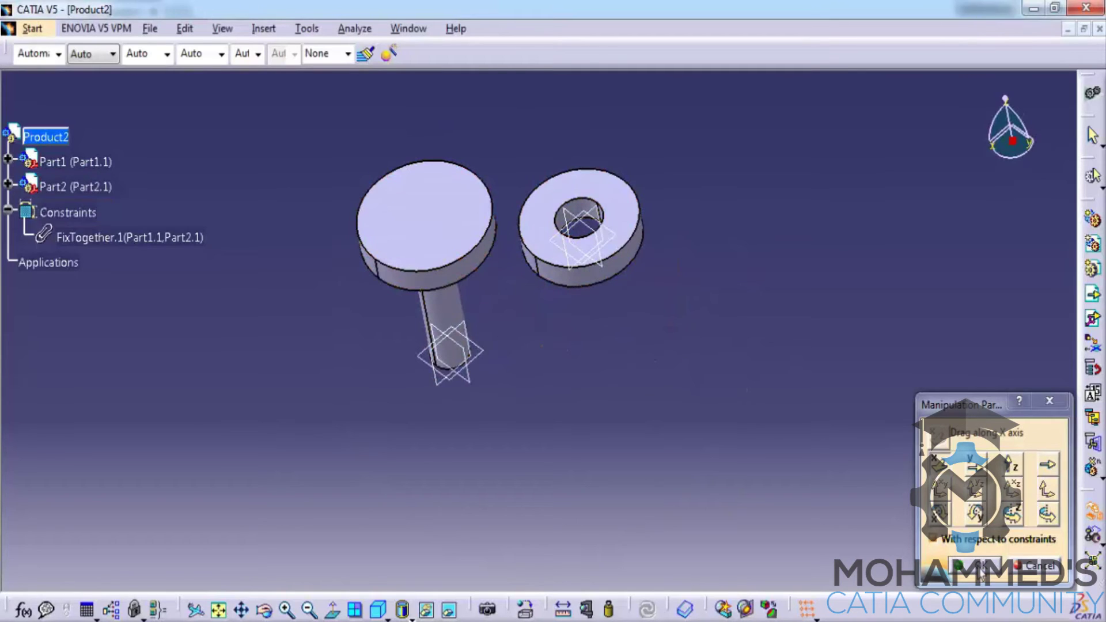
left_click(979, 568)
middle_click_drag(670, 257, 841, 247)
- Delete the FixTogether.1 constraint from the tree
right_click(168, 240)
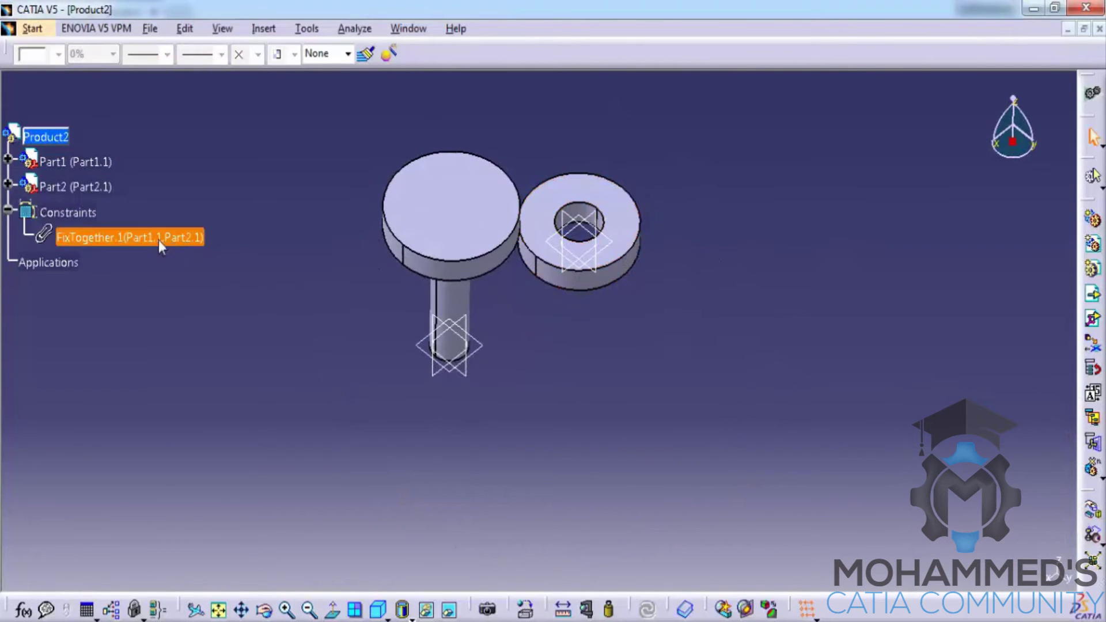
left_click(204, 452)
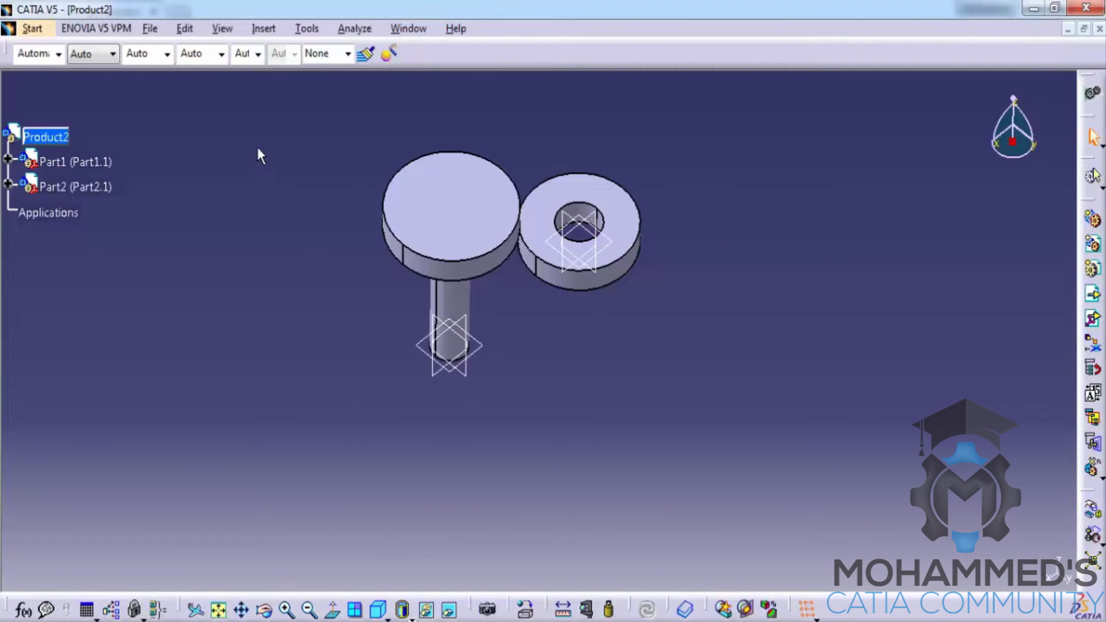
left_click(266, 29)
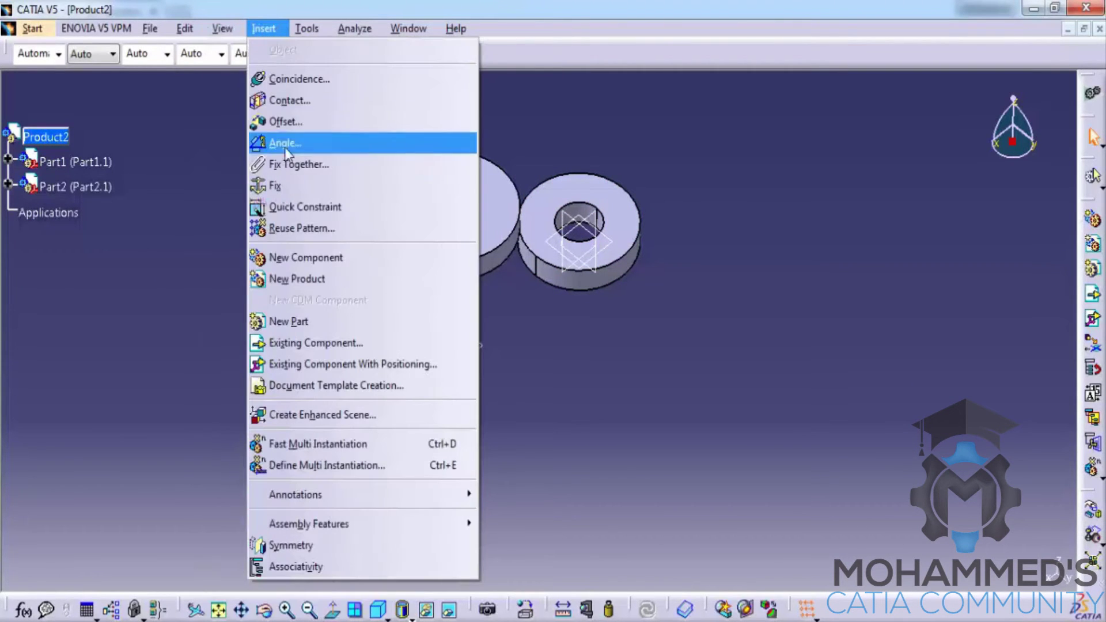
left_click(159, 223)
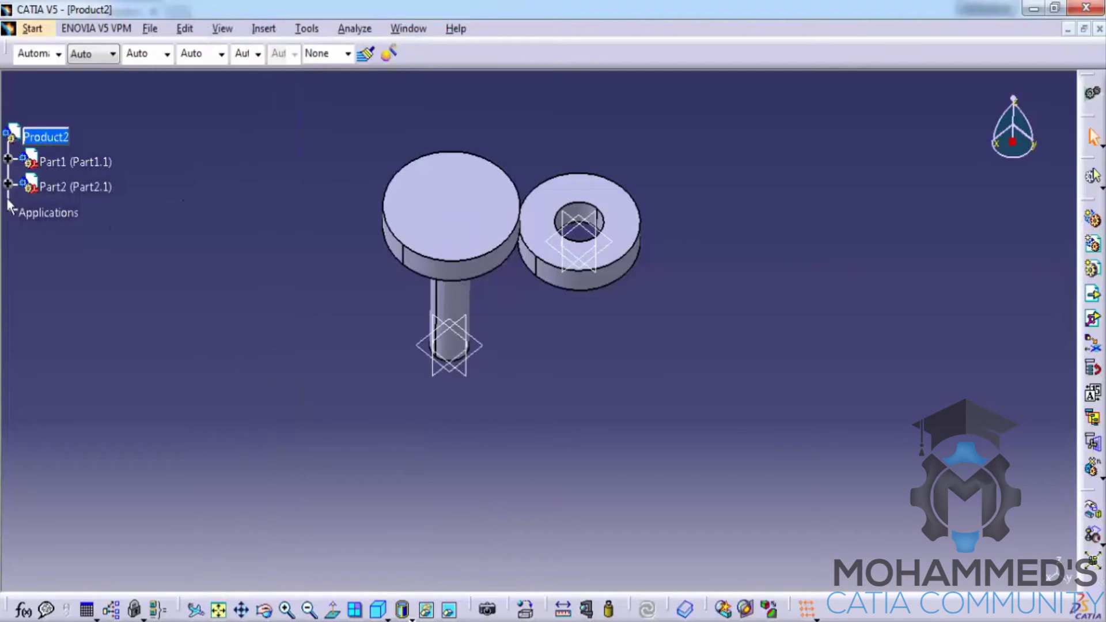
left_click(264, 29)
left_click(209, 234)
- Anchor the Part1 ring in place with a Fix.1 constraint
left_click(265, 29)
left_click(284, 183)
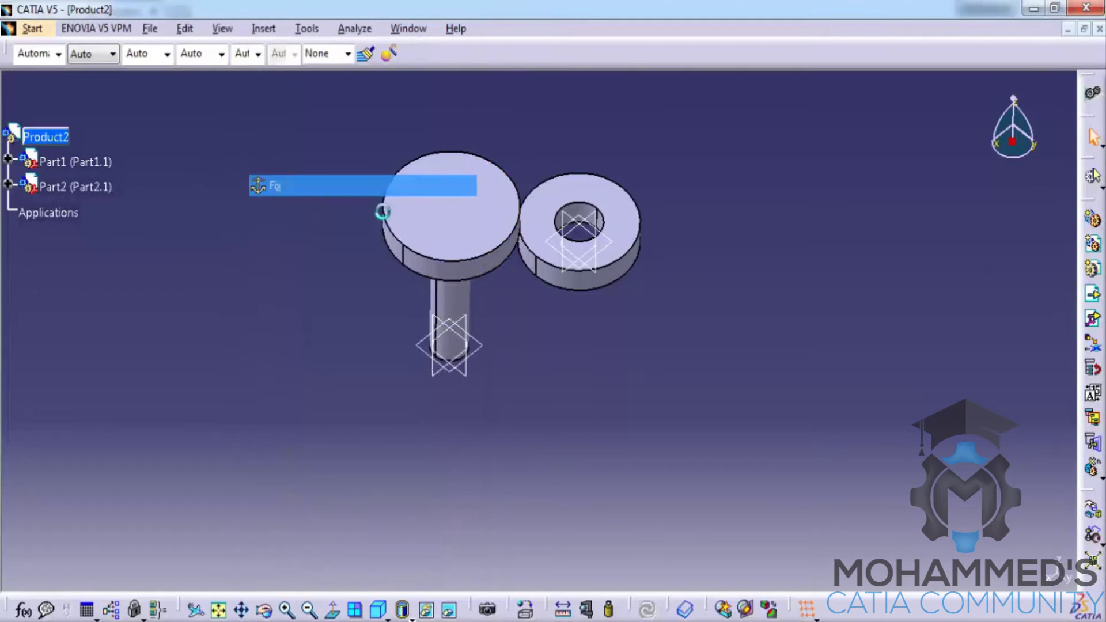
left_click(638, 223)
left_click(786, 209)
middle_click_drag(653, 275, 645, 219)
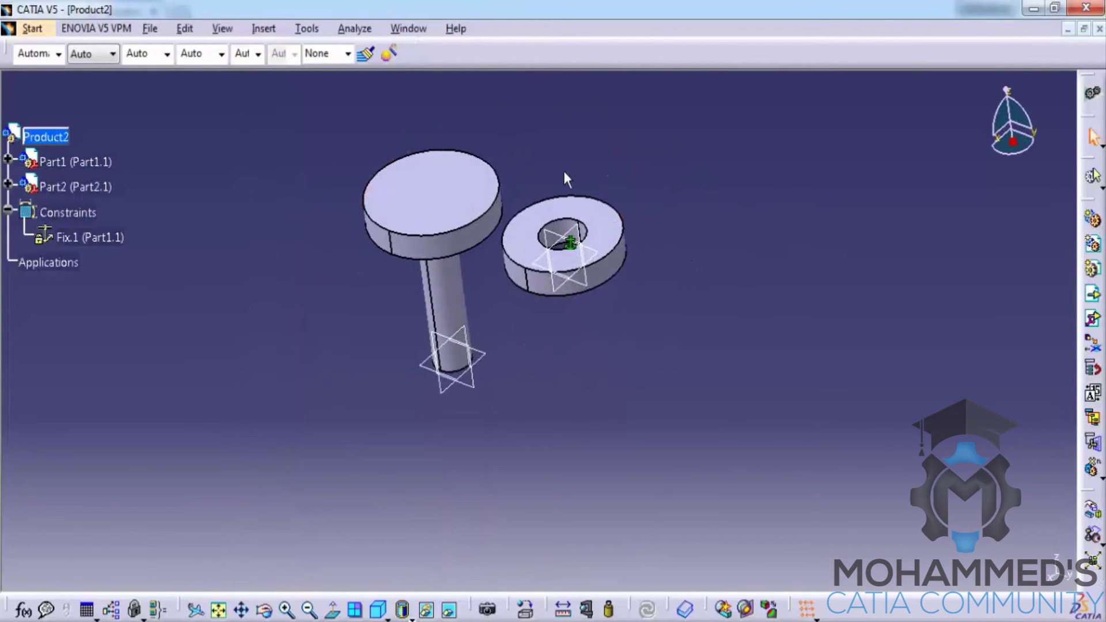
- Use Quick Constraint to align the headed shaft's axis with the ring hole's axis as Coincidence.2
left_click(265, 29)
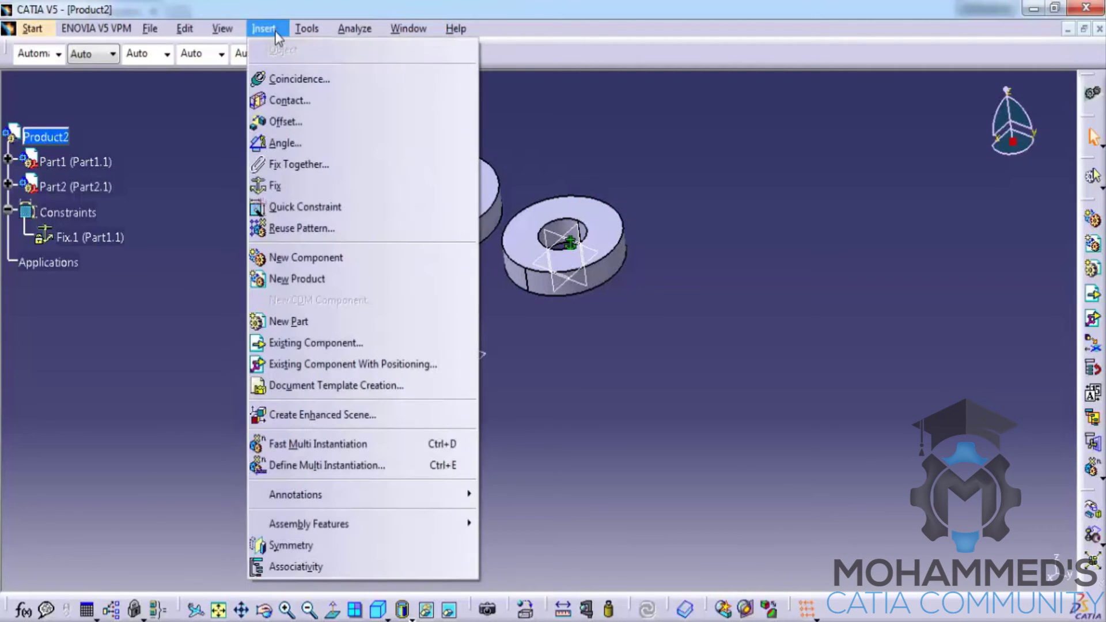
left_click(300, 207)
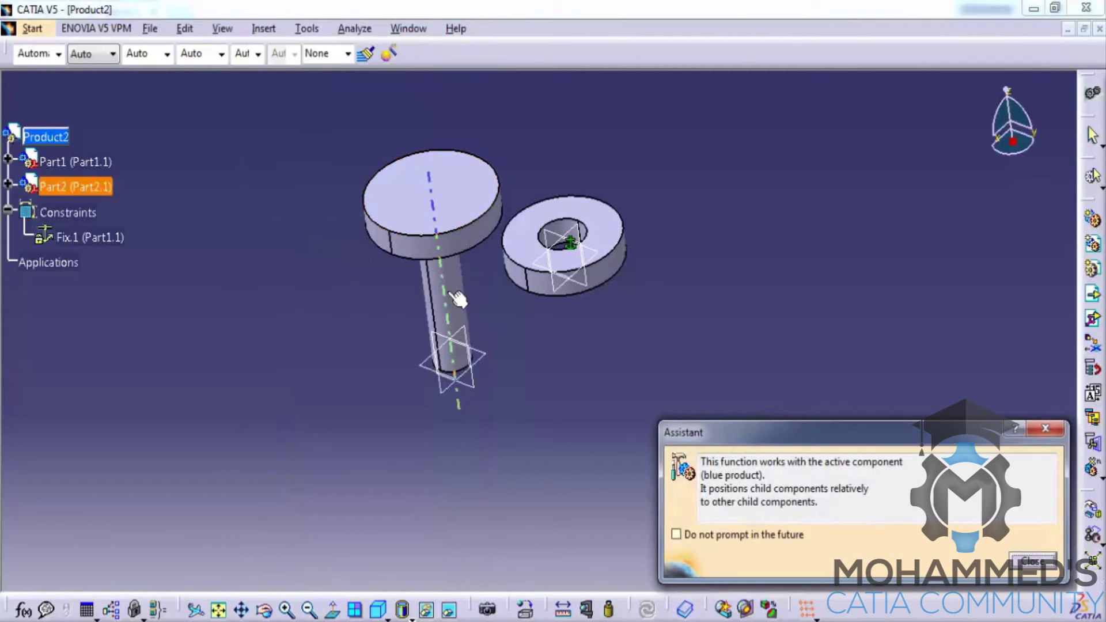
left_click(452, 293)
middle_click_drag(588, 261, 586, 234)
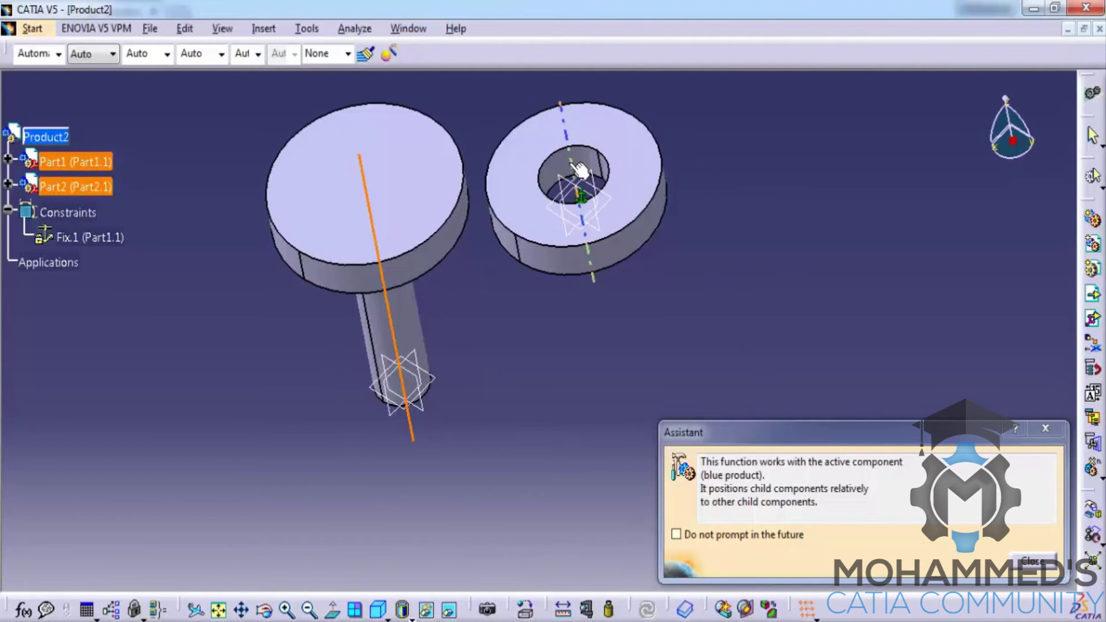
left_click(579, 170)
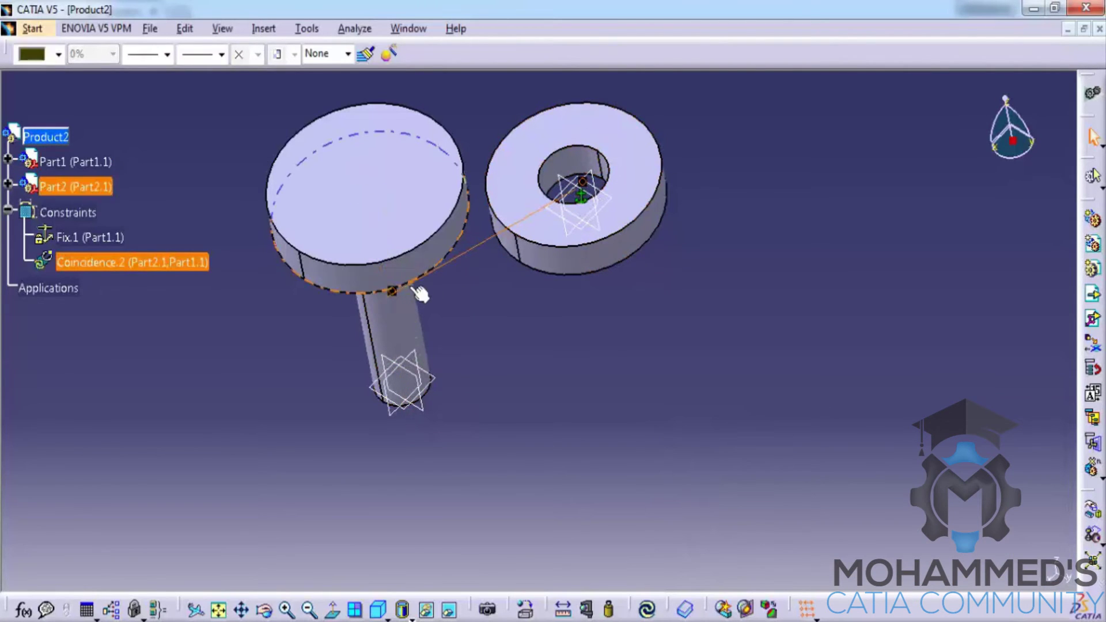
left_click(502, 283)
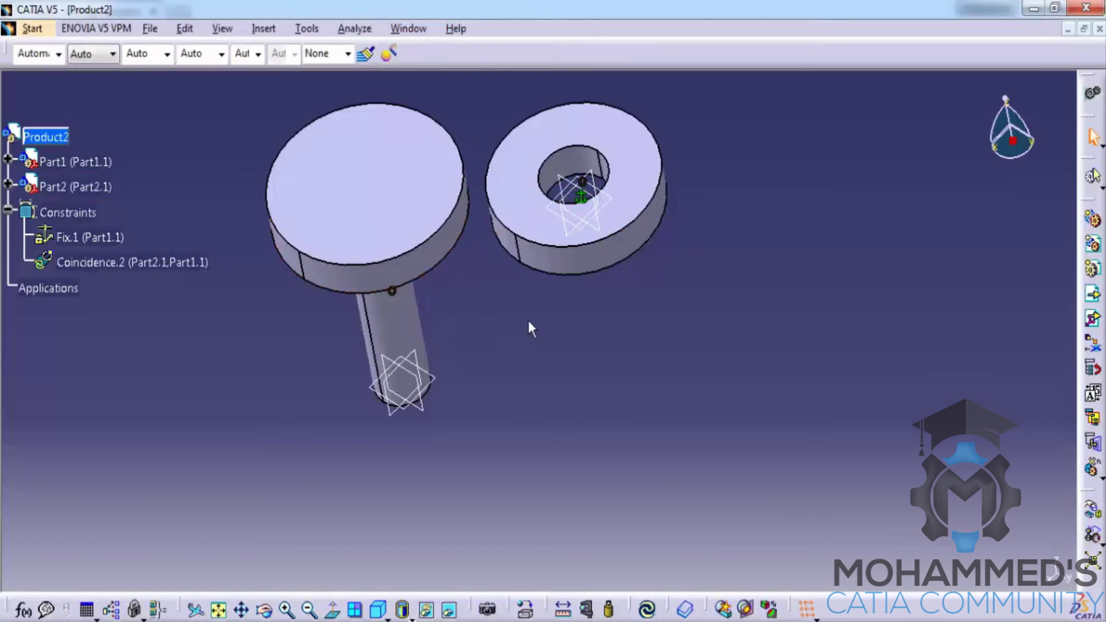
- Run Edit > Update so Coincidence.2 pulls the shaft through the ring hole, then view it side-on
middle_click(543, 217)
middle_click_drag(593, 331, 586, 265)
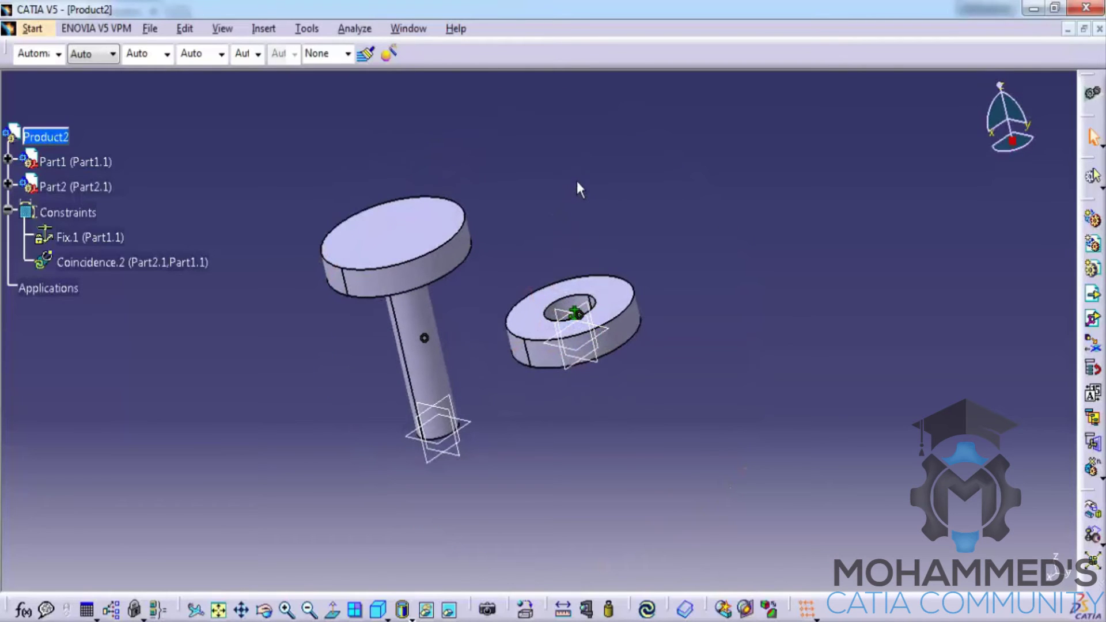
left_click(577, 337)
middle_click_drag(577, 337, 413, 174)
middle_click_drag(461, 250, 640, 242)
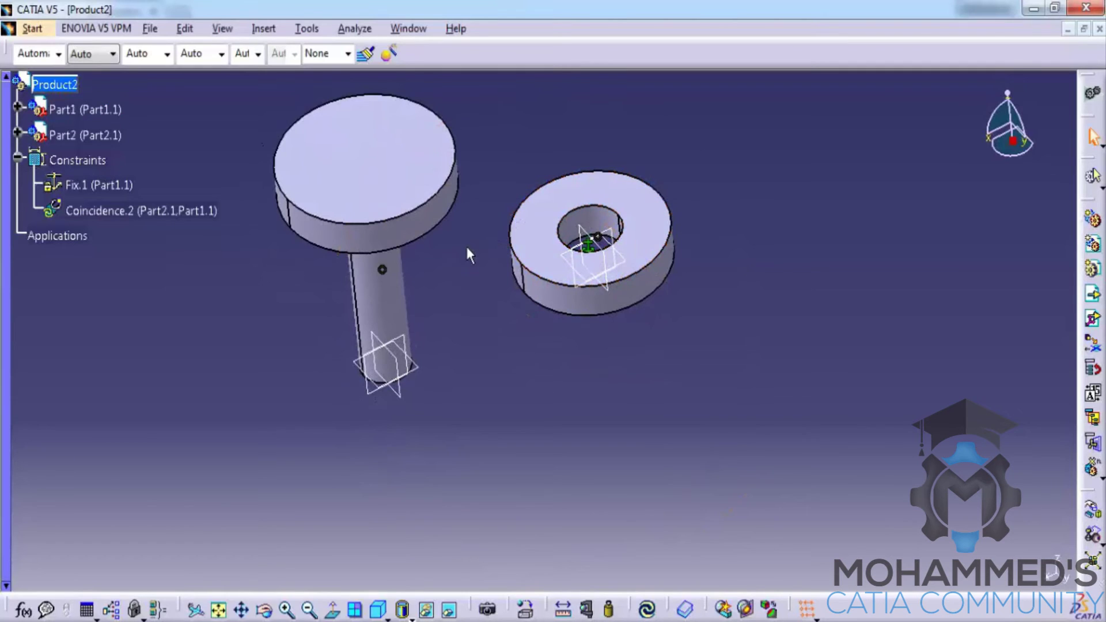
left_click(425, 237)
left_click(149, 28)
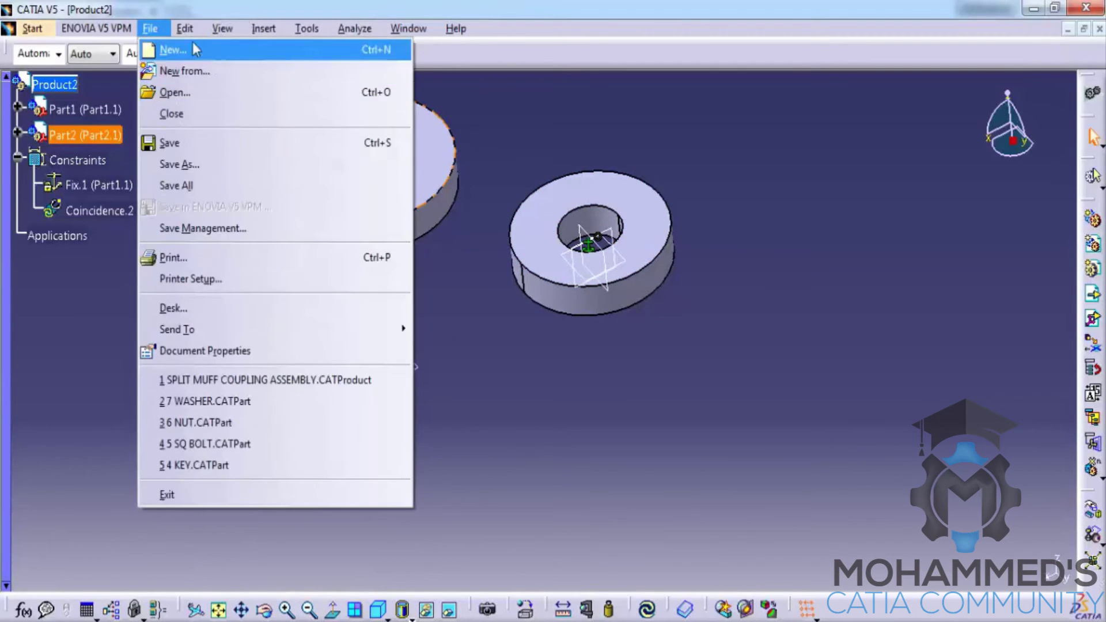
left_click(216, 213)
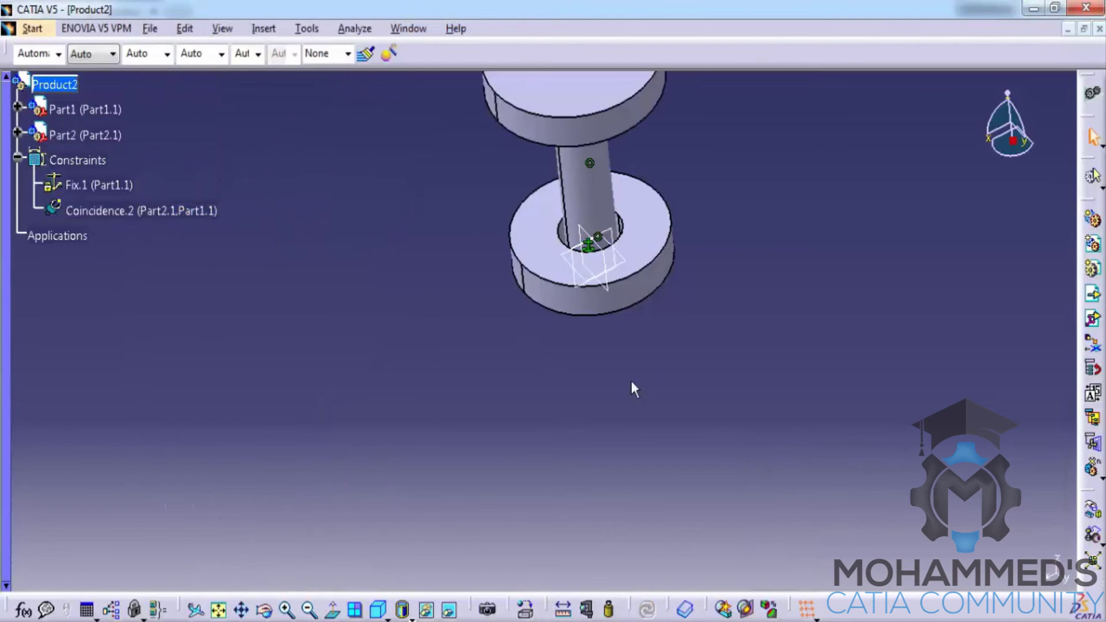
middle_click_drag(648, 304, 622, 188)
middle_click_drag(566, 343, 659, 357)
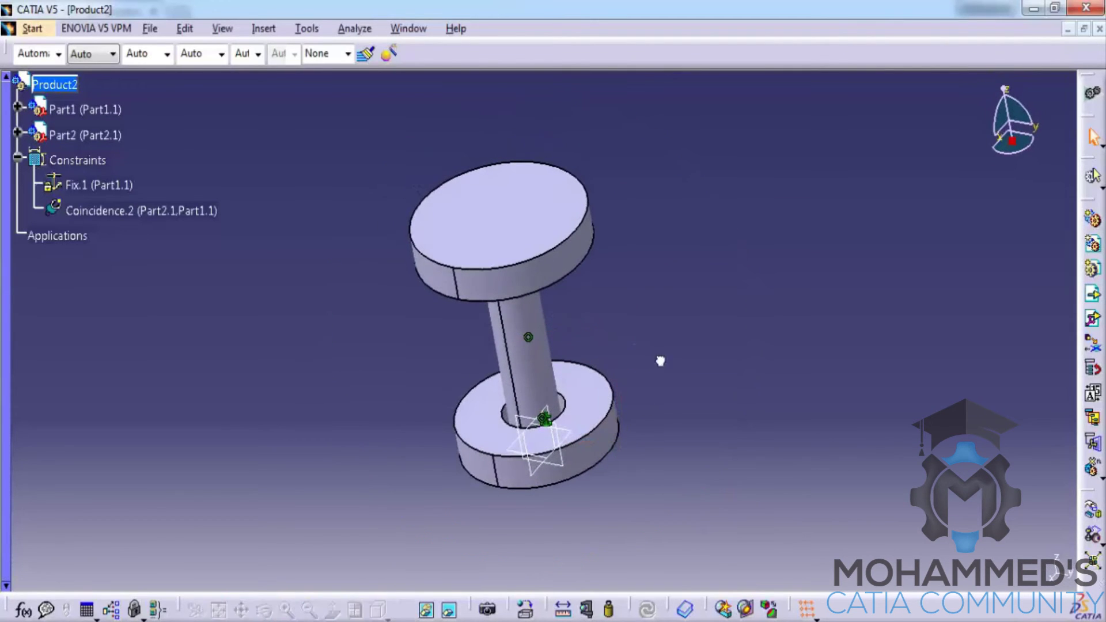
left_click(264, 29)
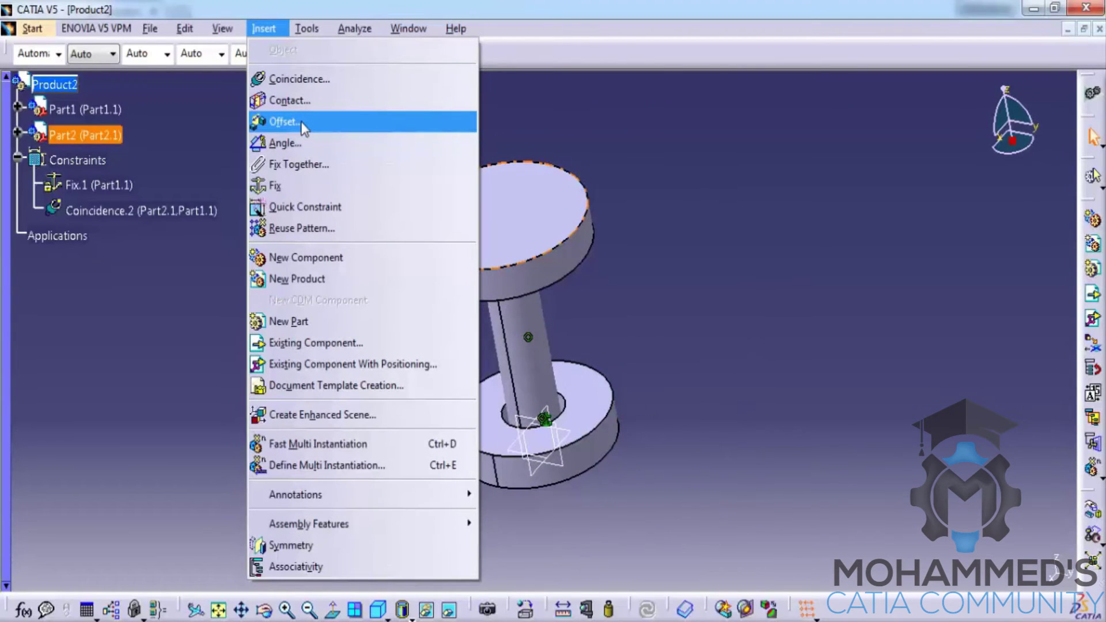
- Create Offset.3 between the ring's disc face and the shaft plane, changing 101mm to 5 mm
left_click(301, 122)
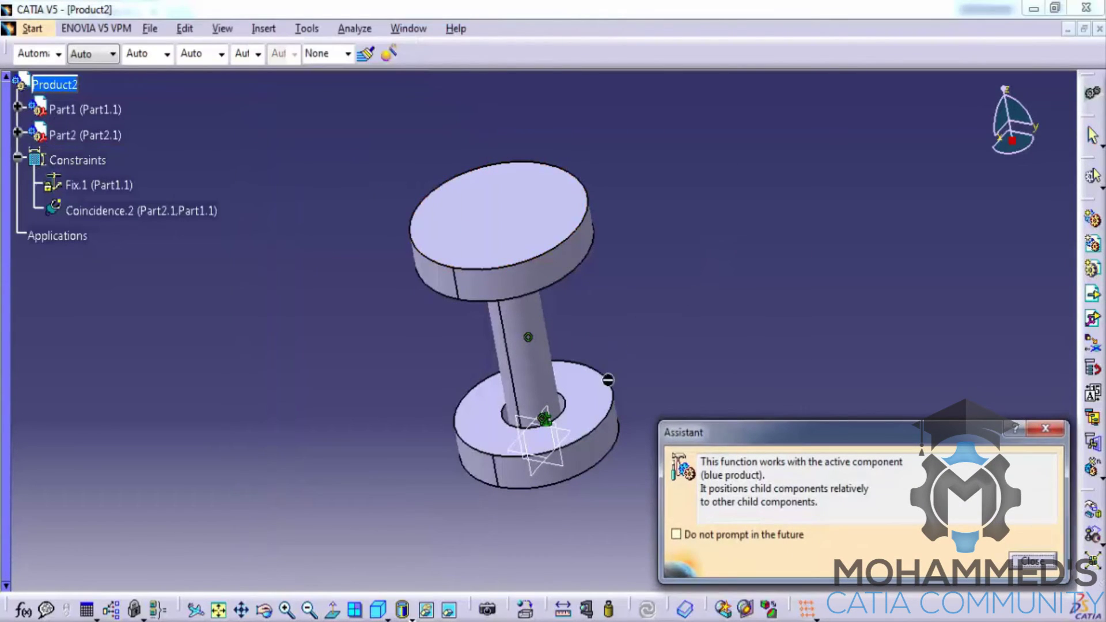
middle_click_drag(607, 317, 548, 176)
left_click(525, 199)
middle_click_drag(583, 226, 561, 356)
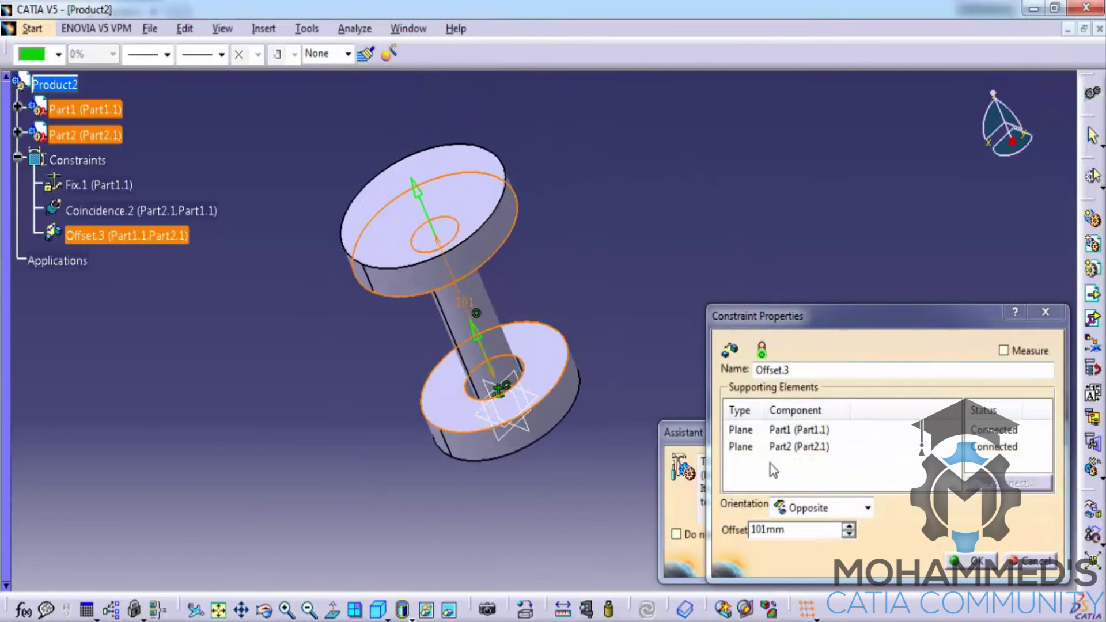
double_click(790, 536)
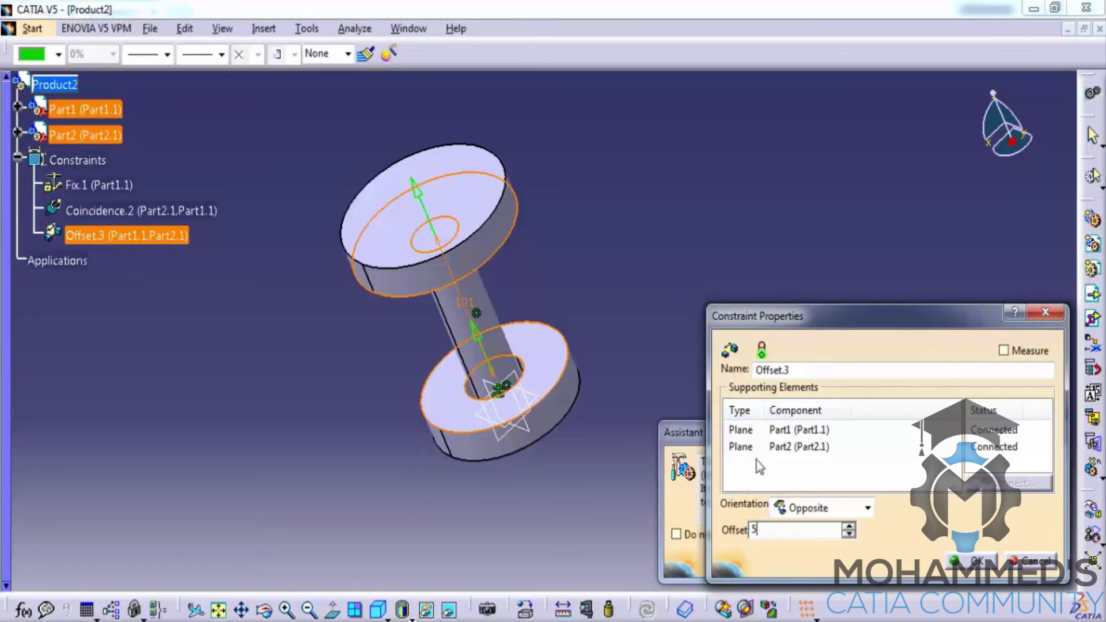
left_click(960, 573)
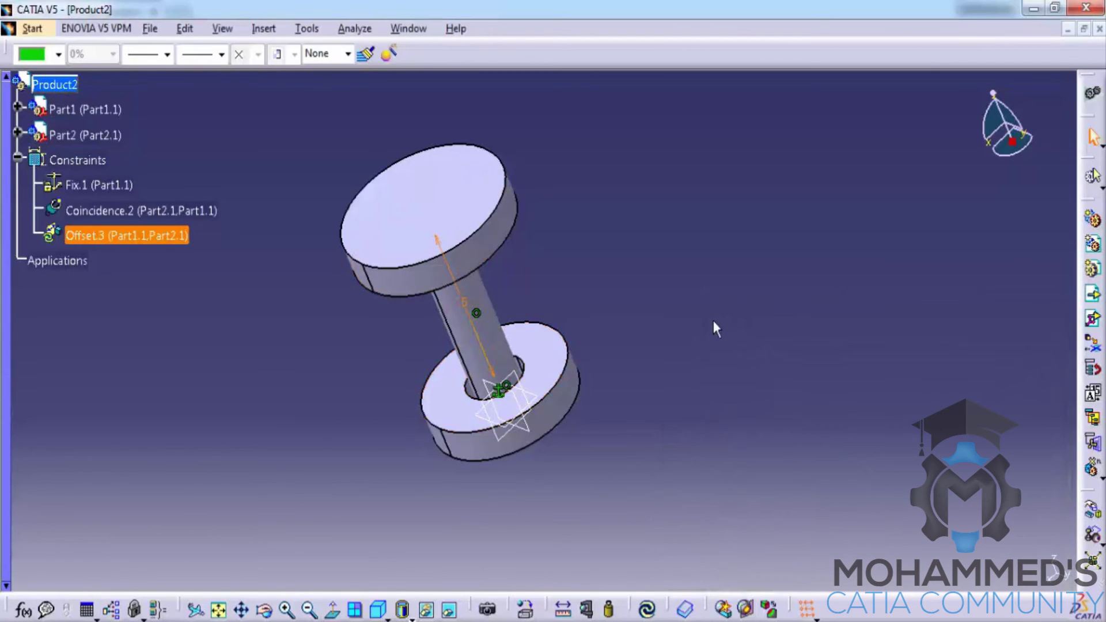
left_click(190, 29)
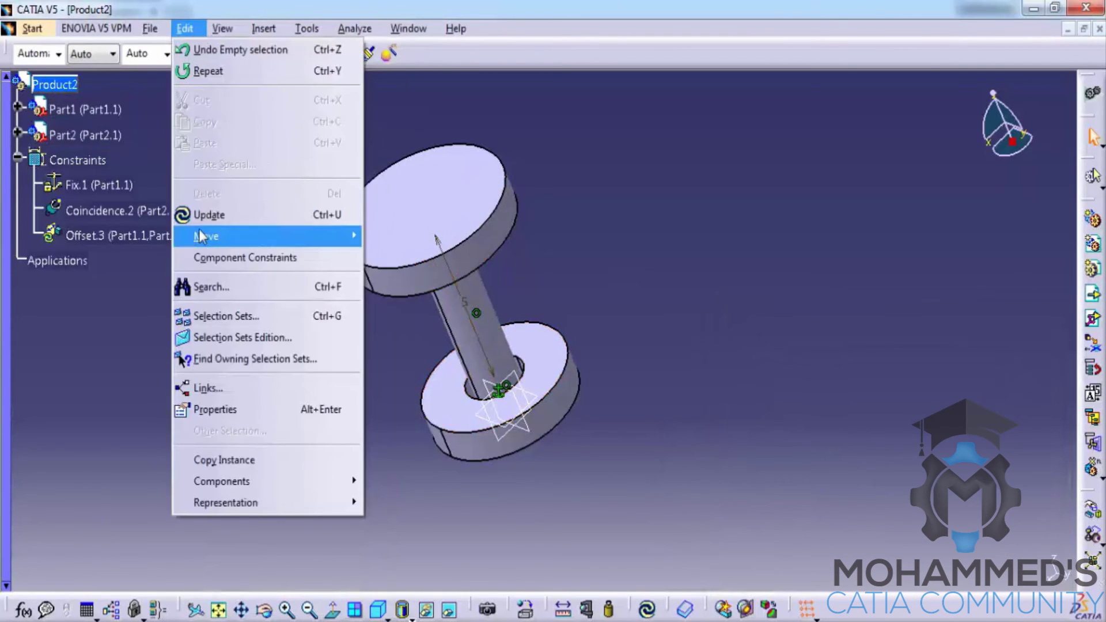
- Update the assembly to apply the 5 mm offset and inspect the head's top face
left_click(207, 215)
scroll(544, 393, "up", 1)
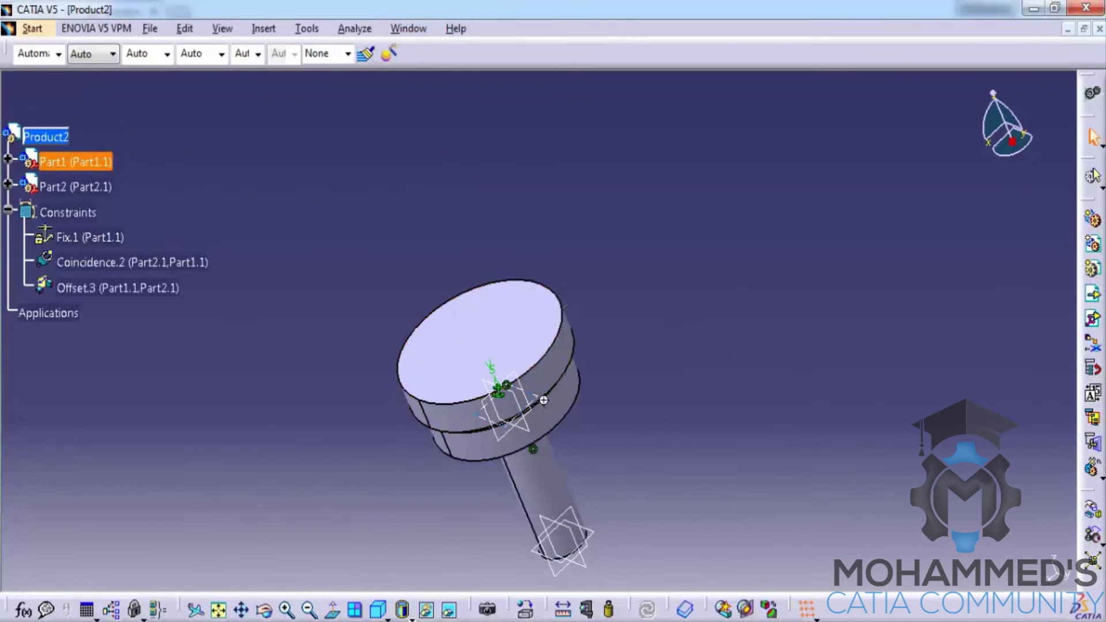
middle_click(544, 394)
middle_click_drag(554, 398, 571, 251, "ctrl")
scroll(529, 436, "down", 1)
middle_click_drag(529, 437, 571, 599)
middle_click_drag(543, 371, 533, 311)
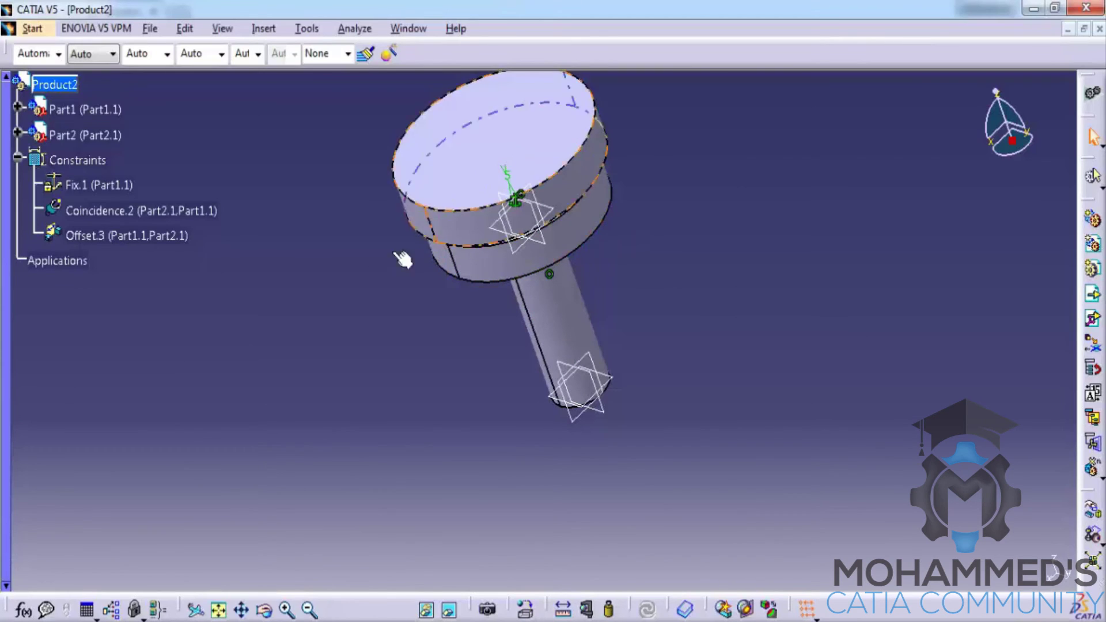
- Delete the Offset.3 constraint from the tree
right_click(138, 235)
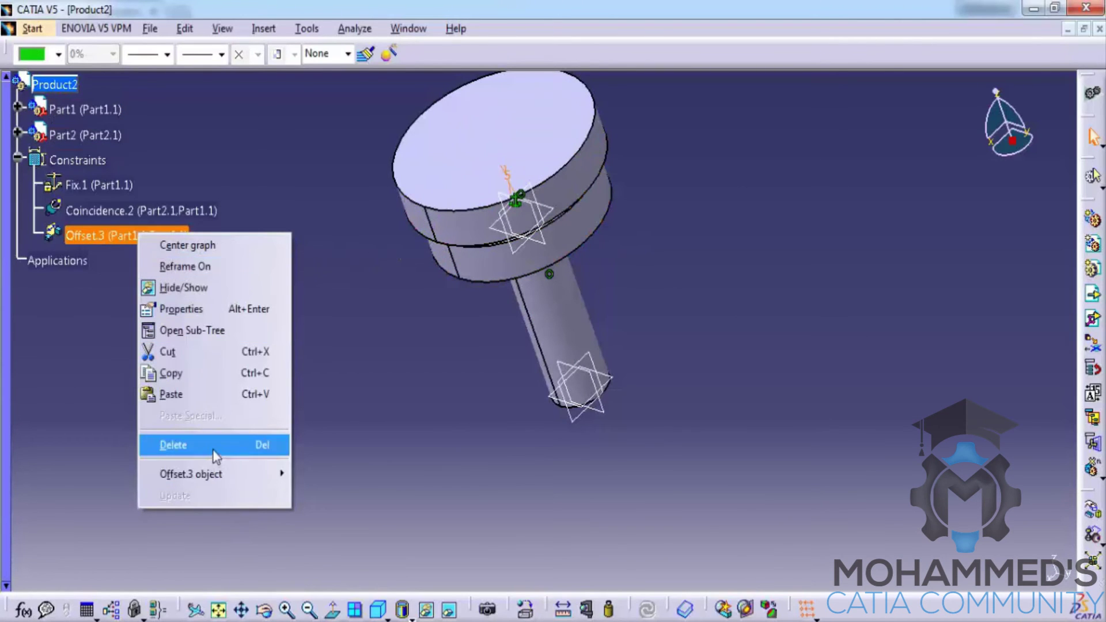
left_click(164, 442)
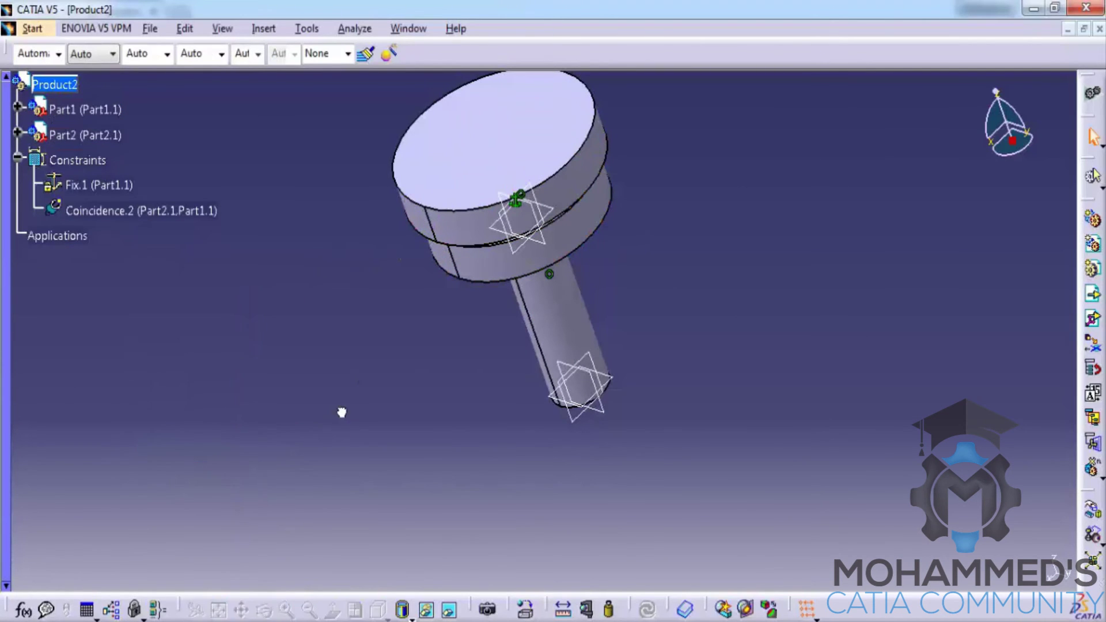
middle_click_drag(520, 208, 533, 263)
- Slide the Part2 shaft upward along the Z axis with Manipulate
left_click(263, 29)
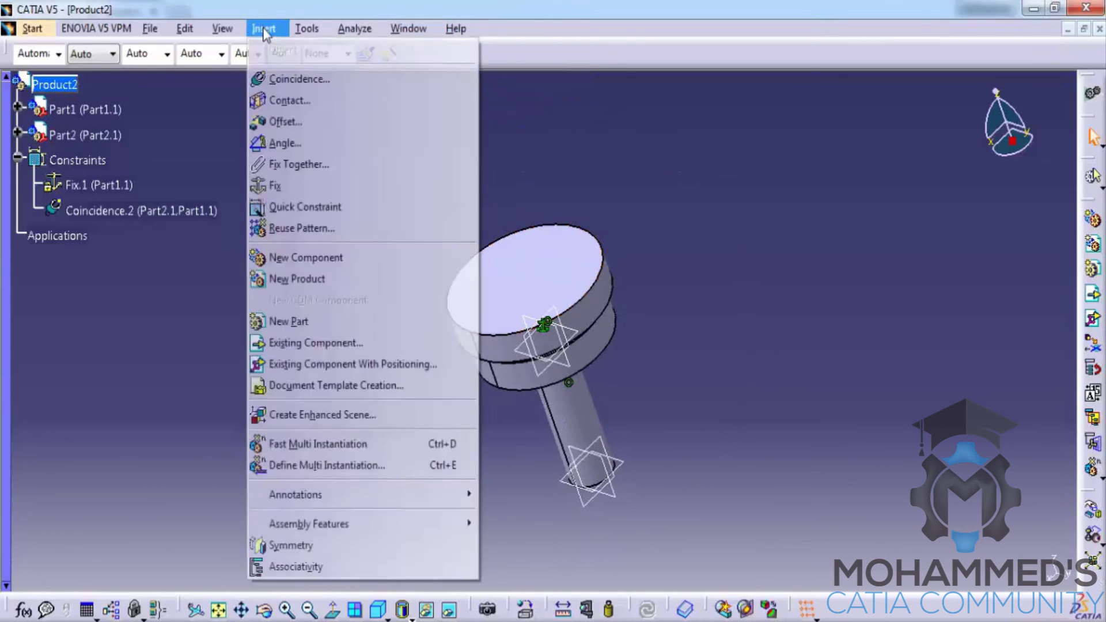
mouse_move(193, 31)
mouse_move(207, 235)
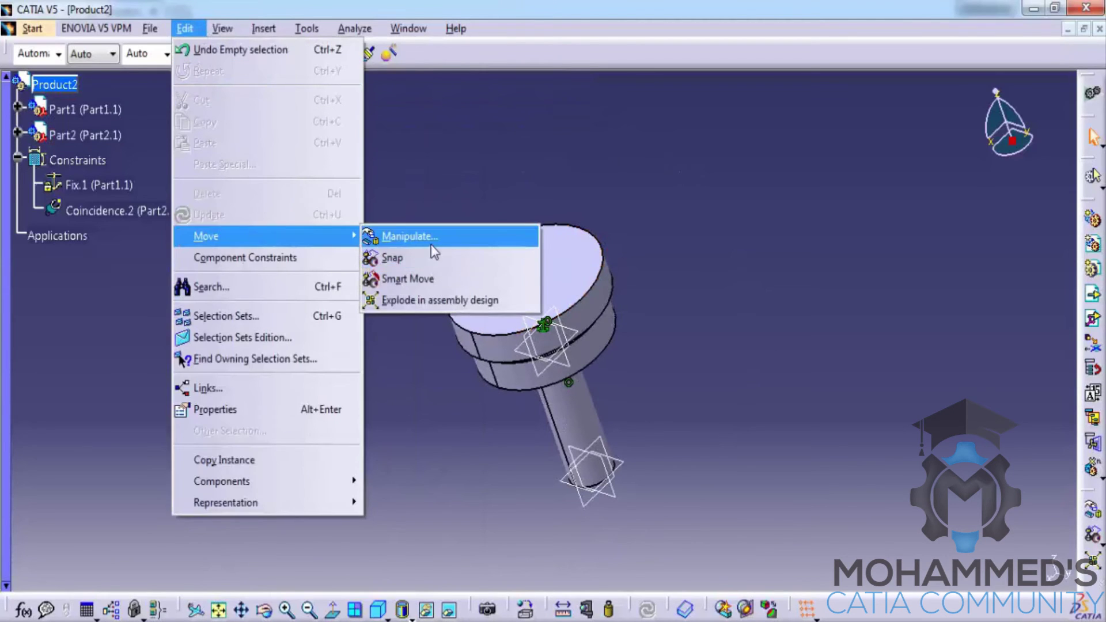
left_click(404, 235)
left_click(1012, 464)
left_click_drag(522, 273, 666, 293)
left_click(951, 566)
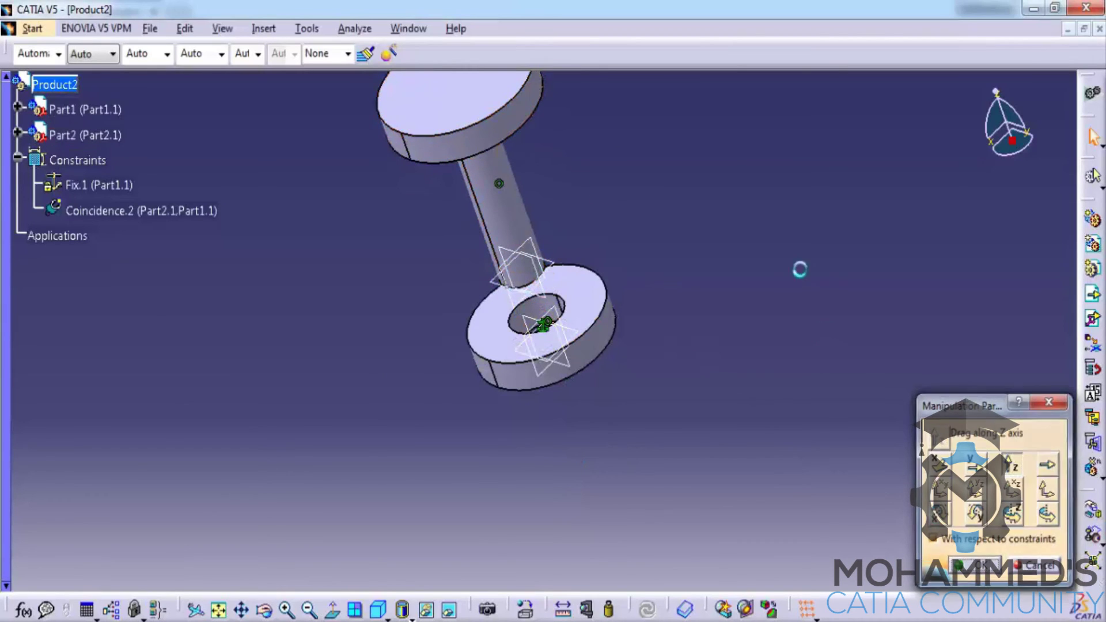
middle_click_drag(694, 224, 709, 355)
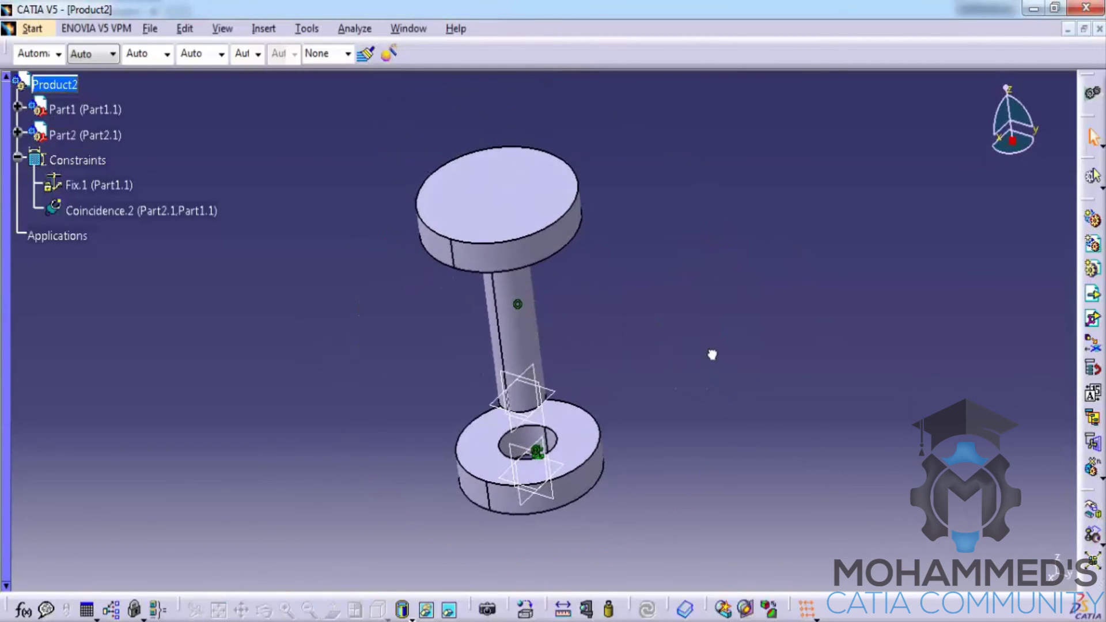
- Raise the shaft higher along Z and rotate it about its axis
left_click(222, 28)
mouse_move(185, 28)
mouse_move(236, 234)
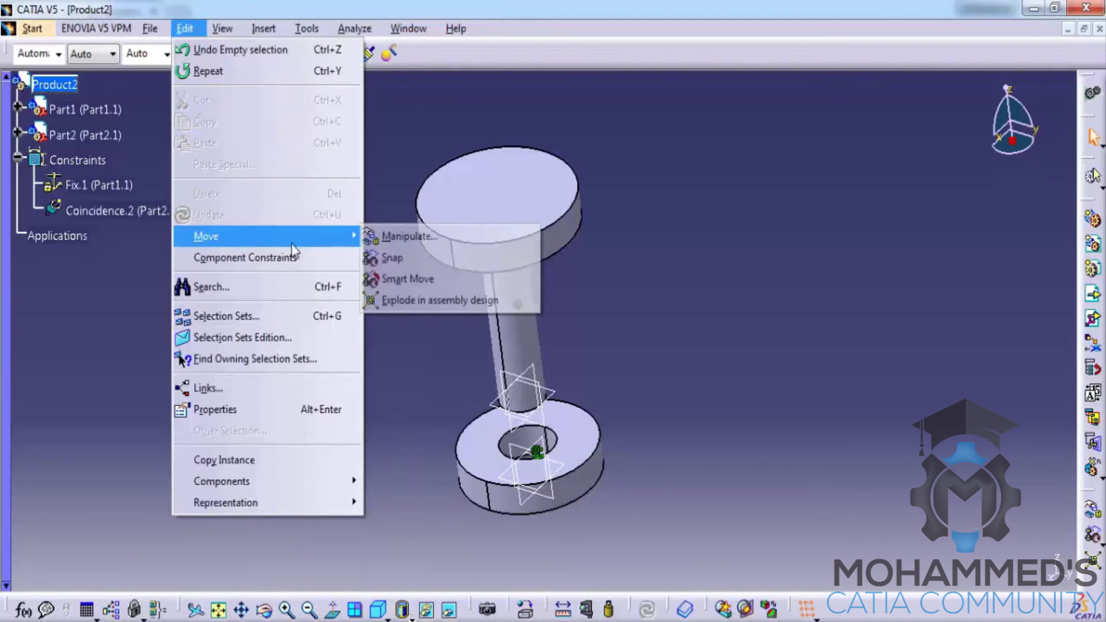
left_click(434, 241)
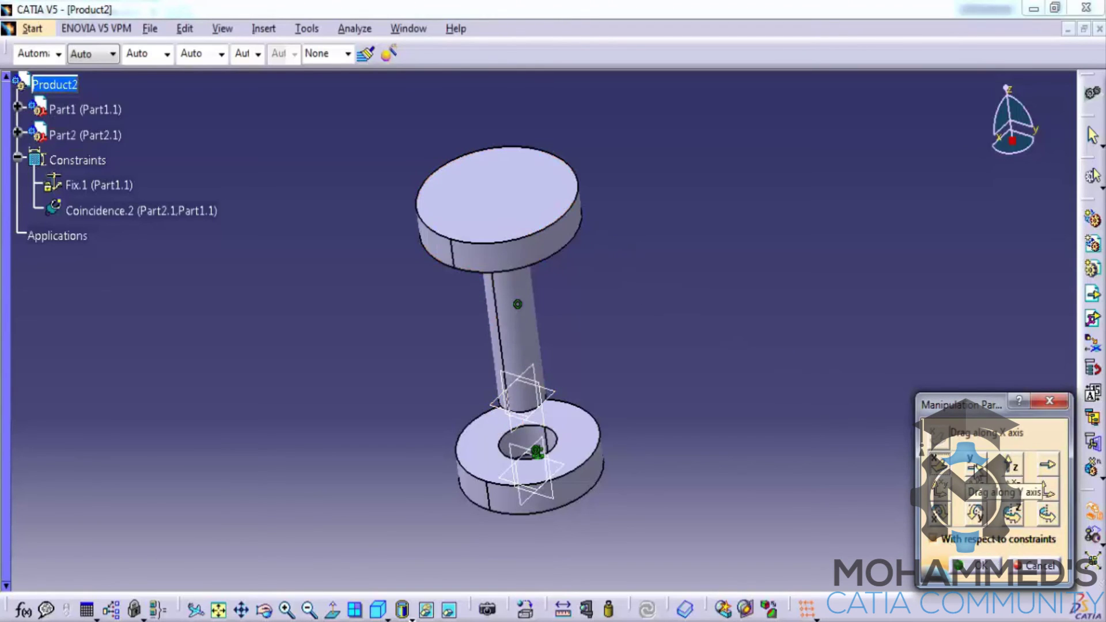
left_click(1012, 466)
left_click_drag(539, 230, 530, 198)
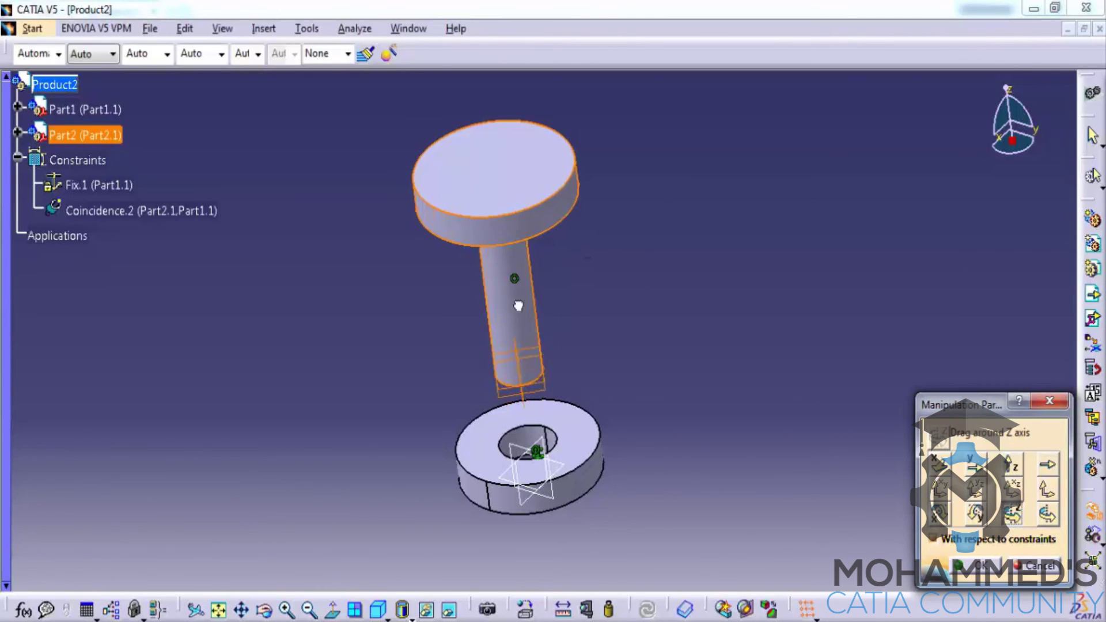
left_click_drag(614, 281, 707, 355)
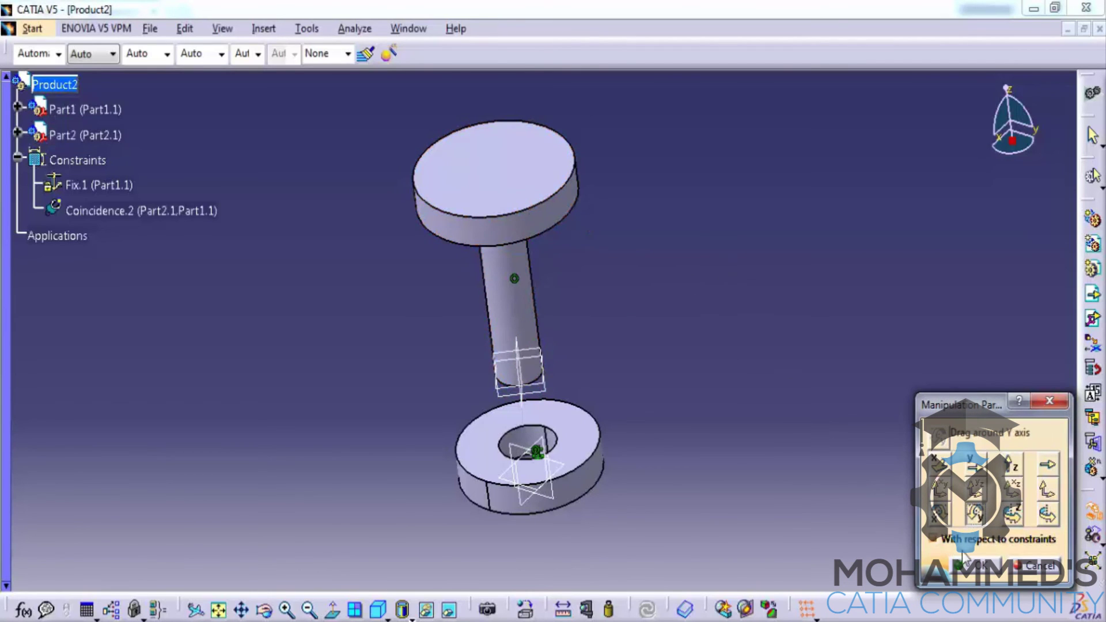
left_click(986, 568)
middle_click_drag(627, 327, 682, 265)
- Use Quick Constraint on the shaft face and ring's top face to create Surface contact.4
left_click(262, 29)
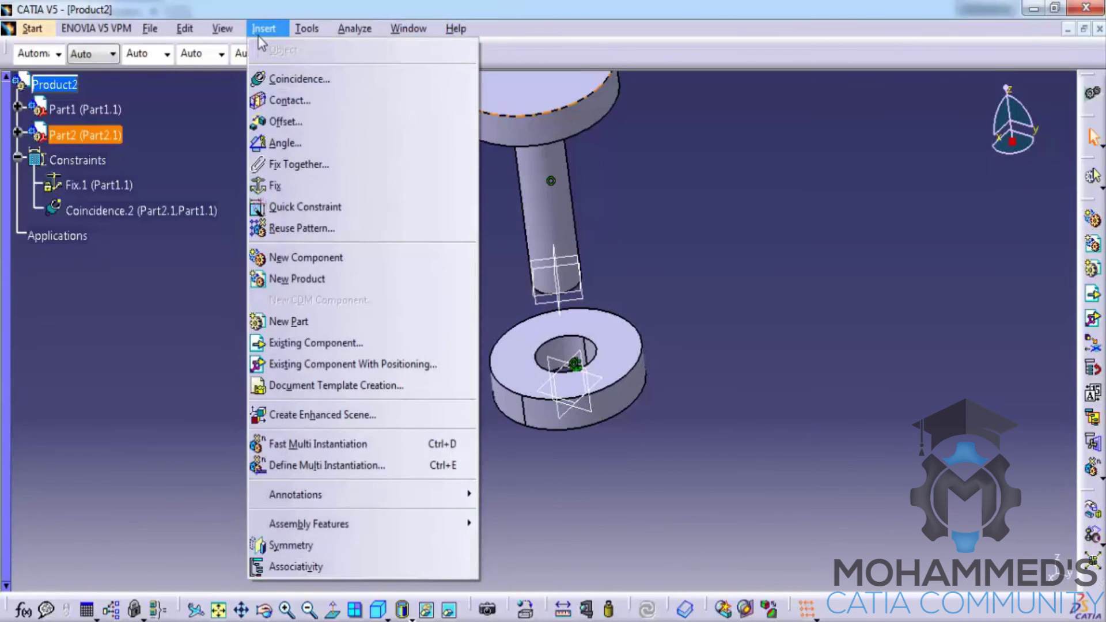
left_click(317, 209)
middle_click_drag(619, 257, 560, 322)
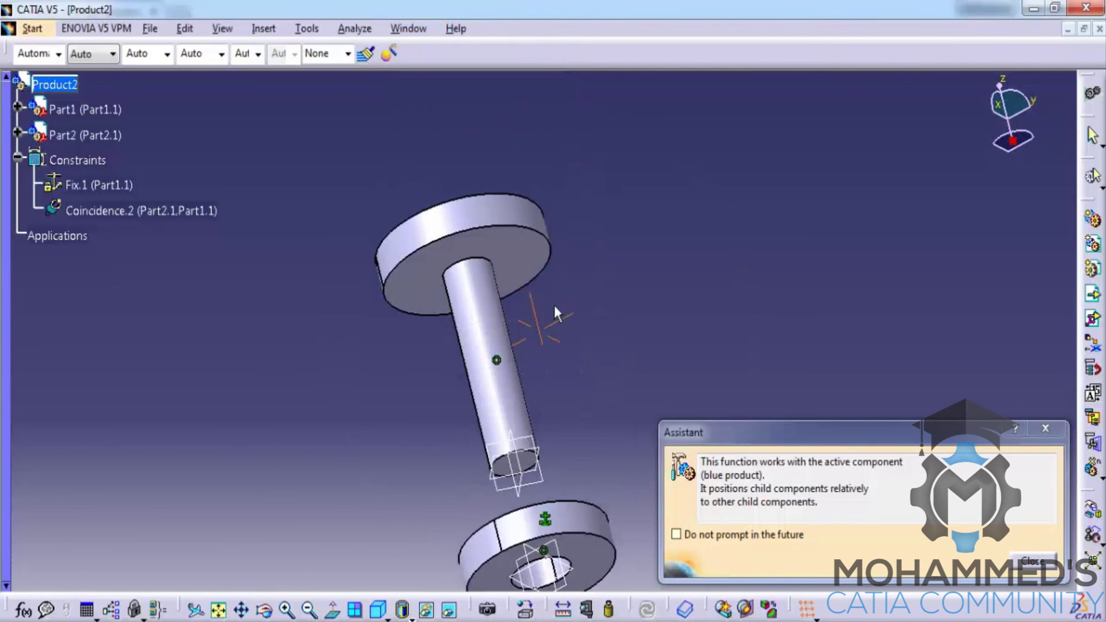
middle_click_drag(548, 396, 545, 285)
left_click(549, 314)
left_click(662, 282)
middle_click_drag(436, 130, 421, 202)
middle_click_drag(653, 191, 654, 191)
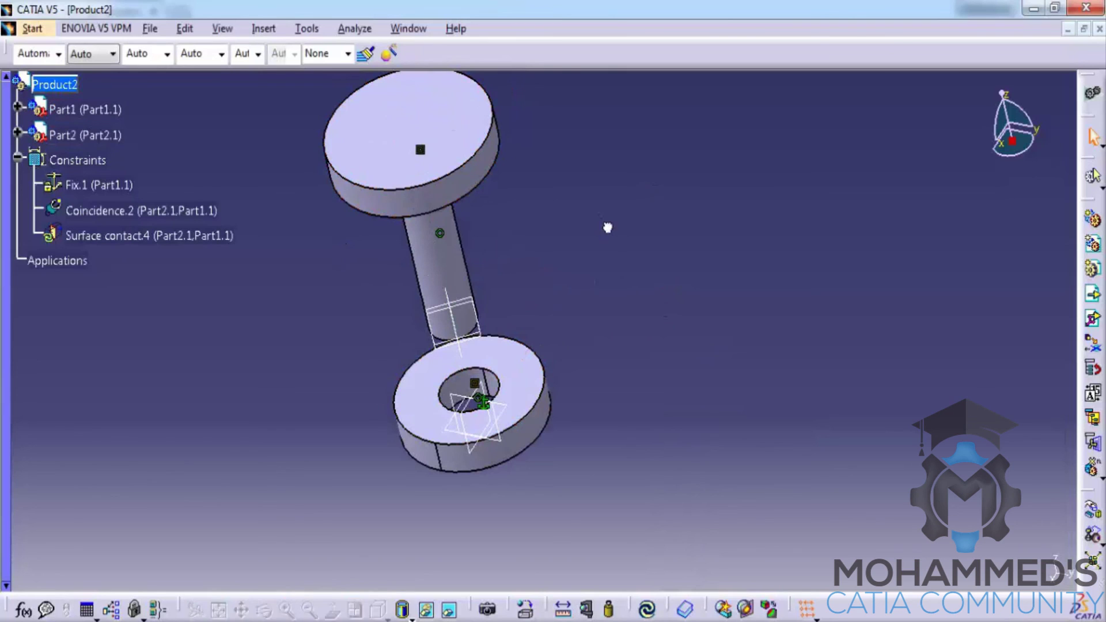
left_click(309, 31)
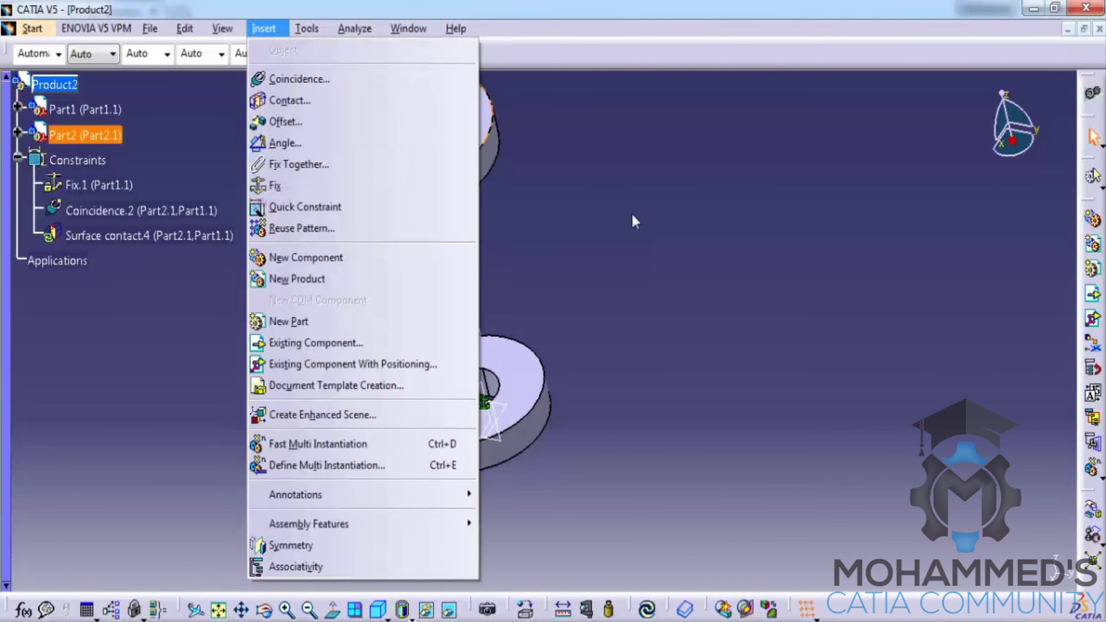
- Orbit and recentre the view of the assembly now showing Part3 beside the shaft and ring
left_click(586, 203)
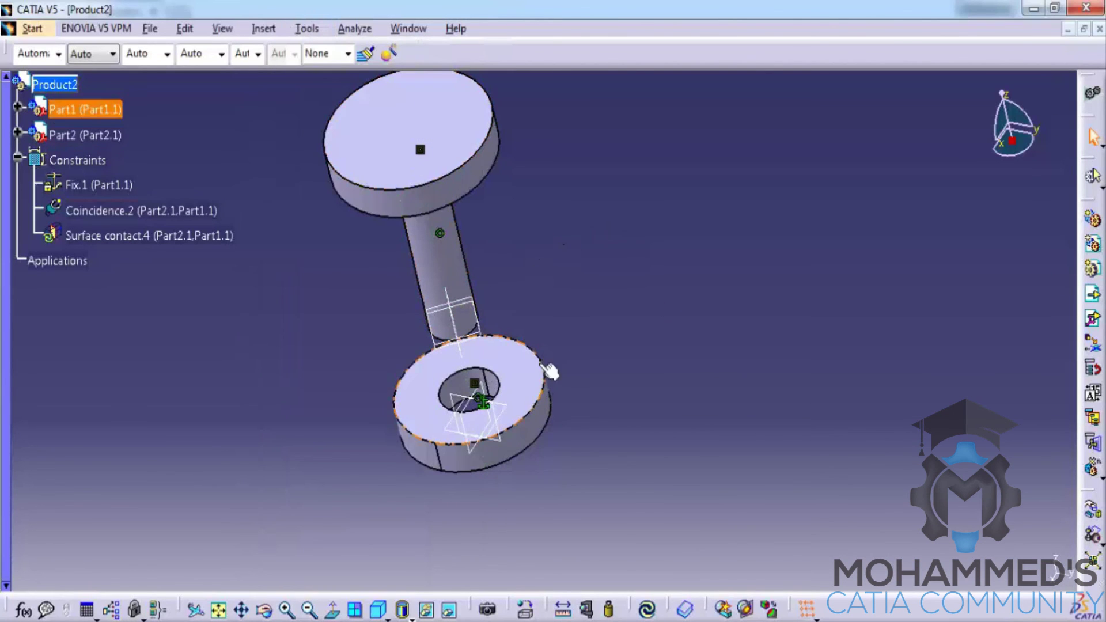
middle_click_drag(527, 370, 337, 72)
middle_click(564, 304)
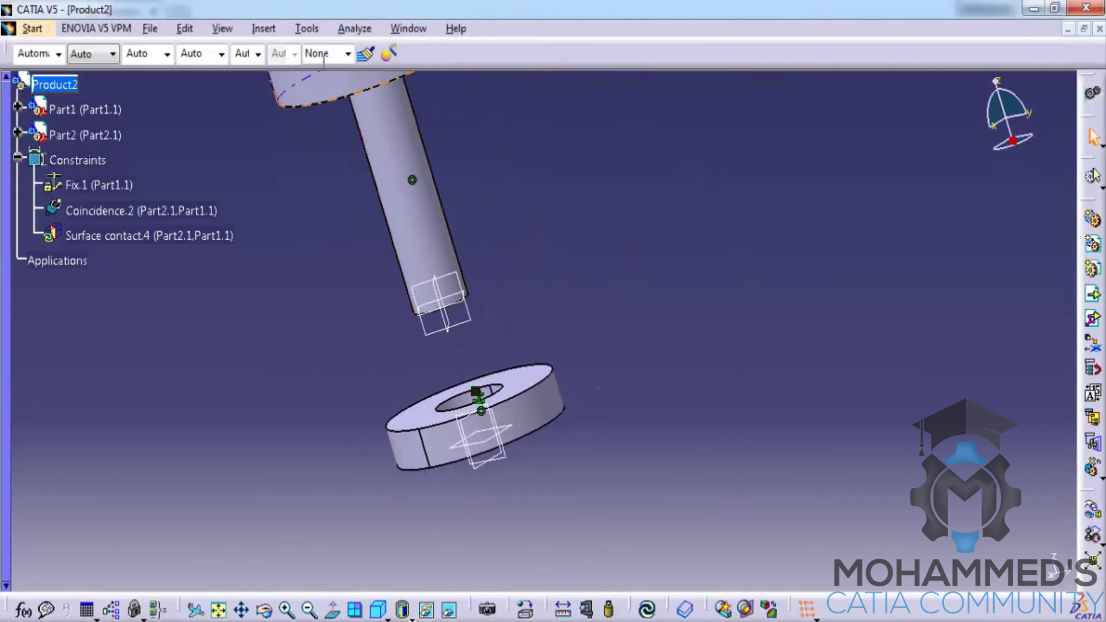
left_click(263, 29)
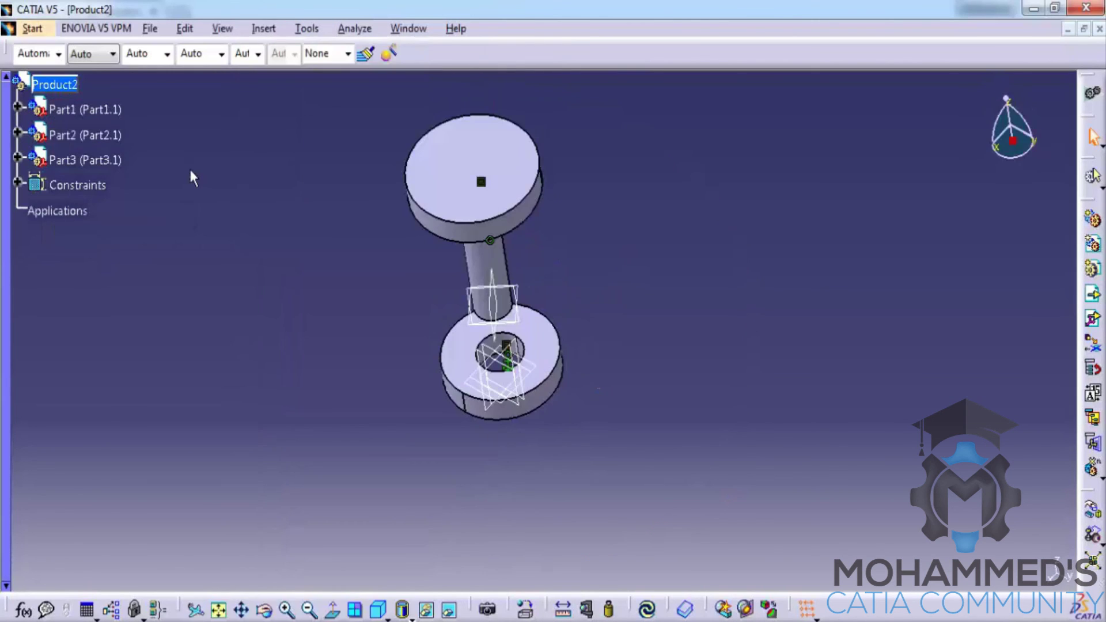